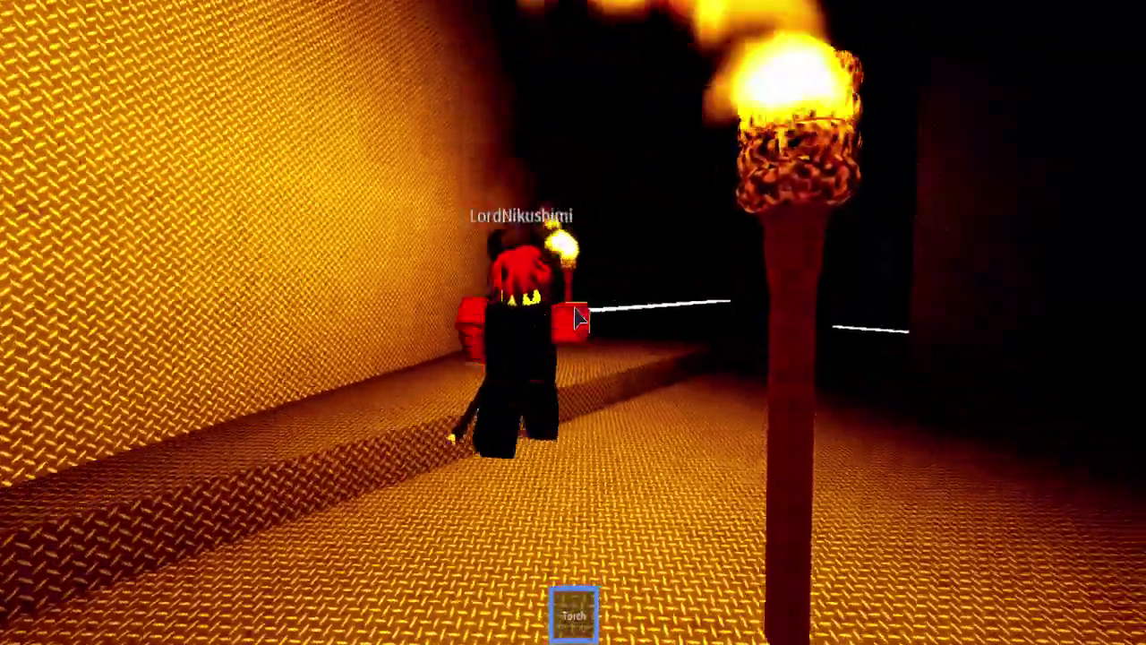
key(w)
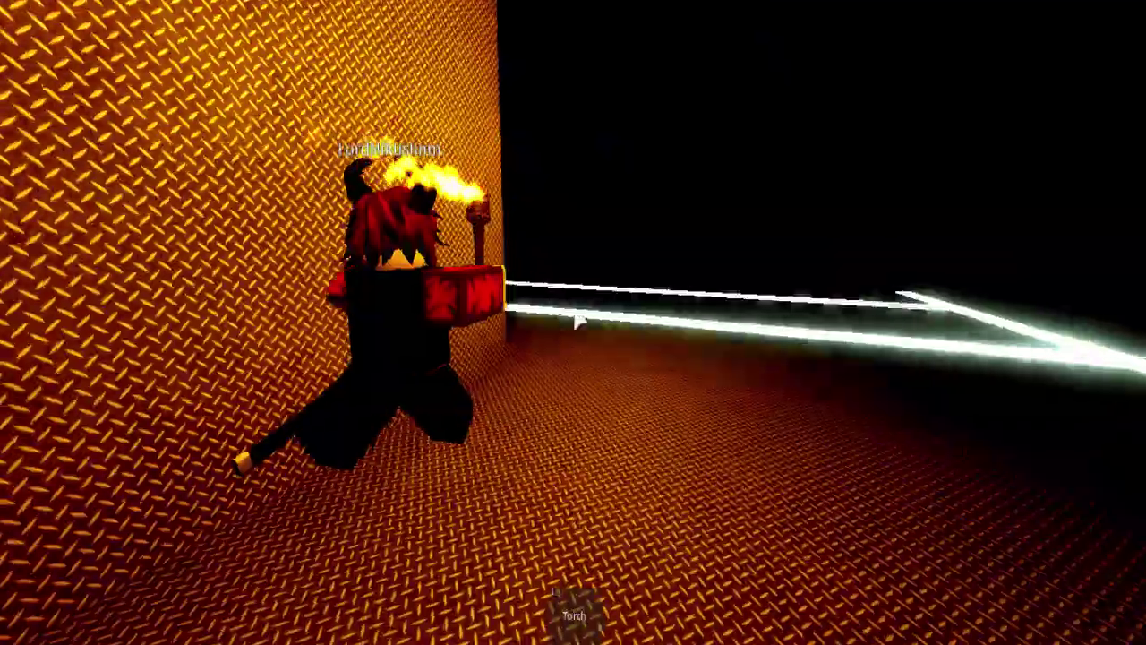
Walk forward, equip the torch with key 1 and head toward the other player.
key(1)
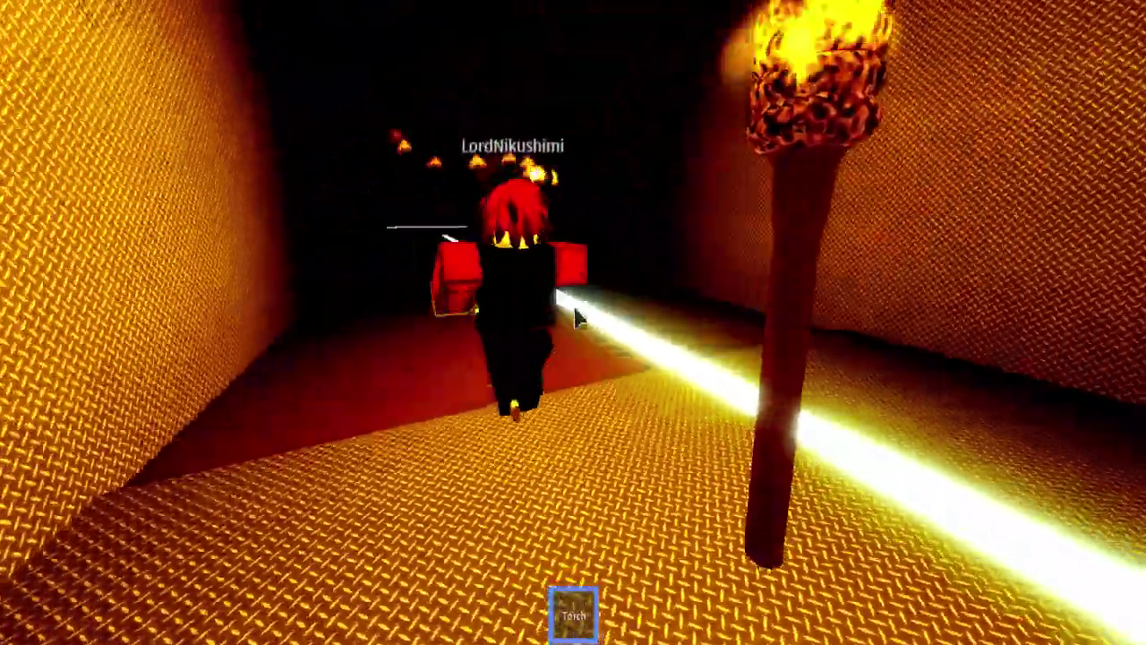
key(w)
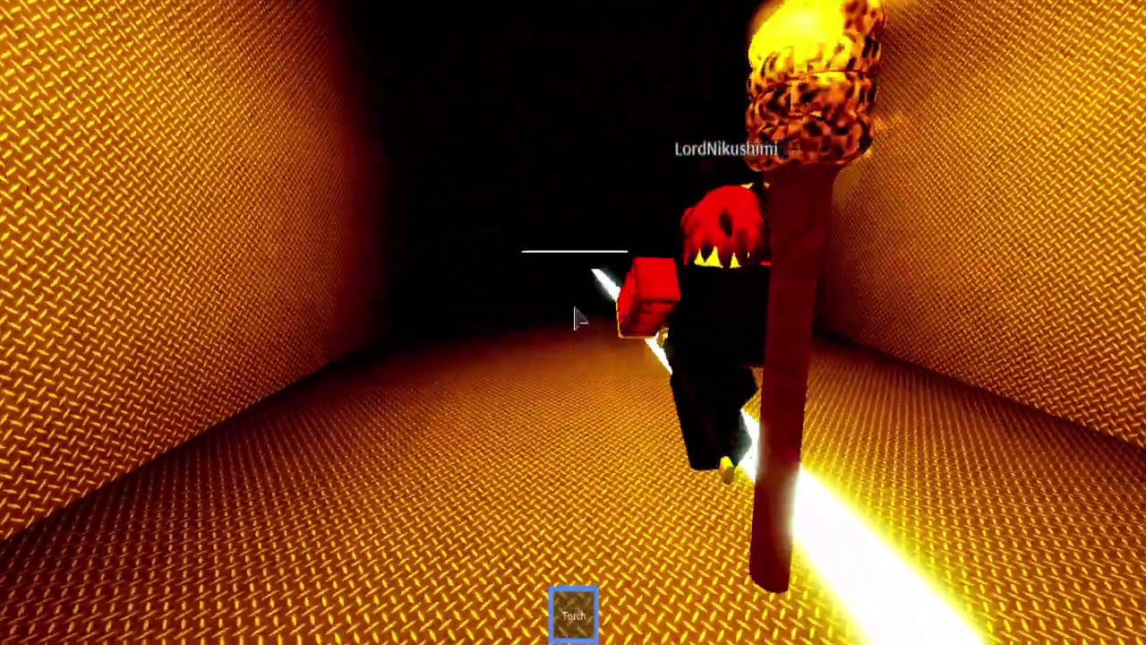
key(w)
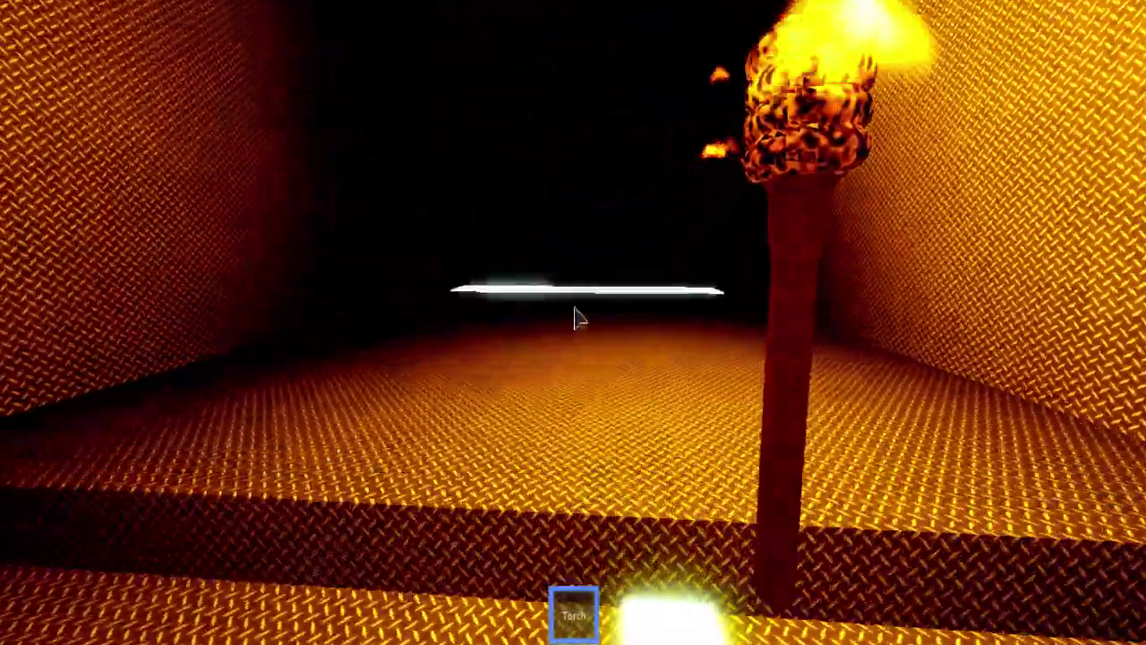
Follow the yellow floor line past the other player, glancing back down the corridor.
key(w)
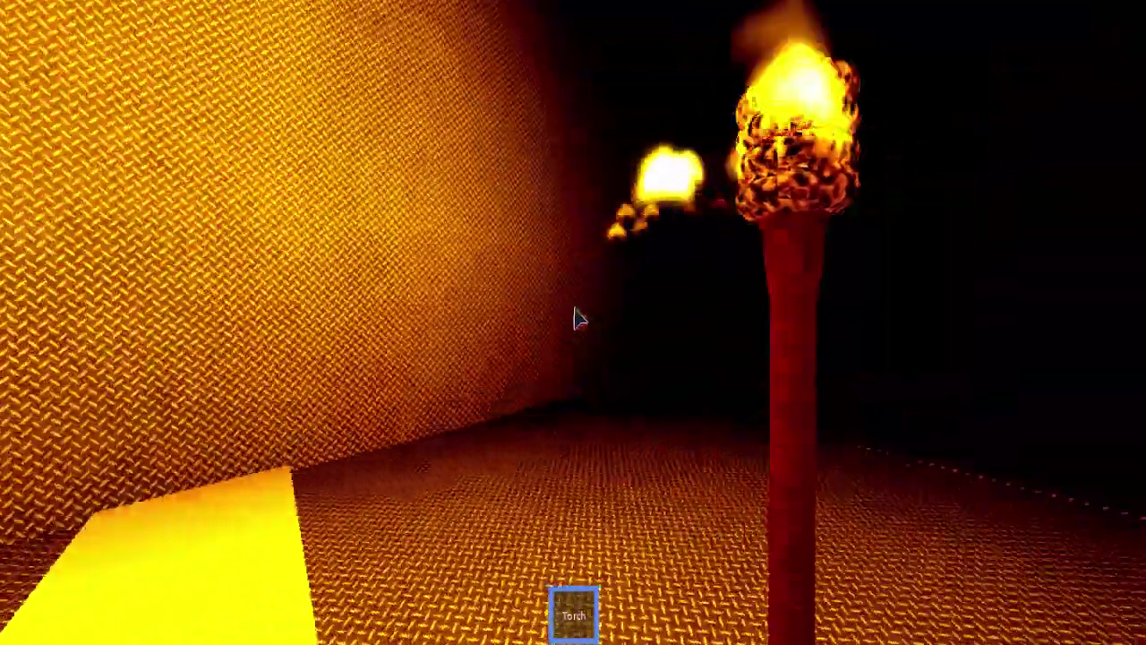
key(w)
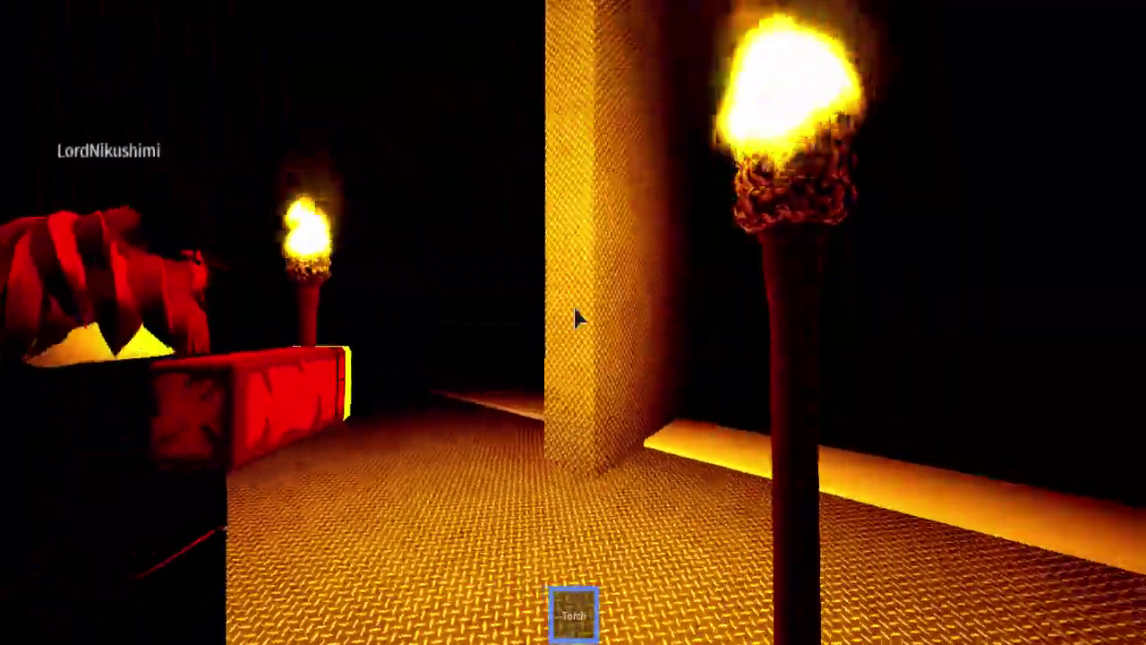
key(w)
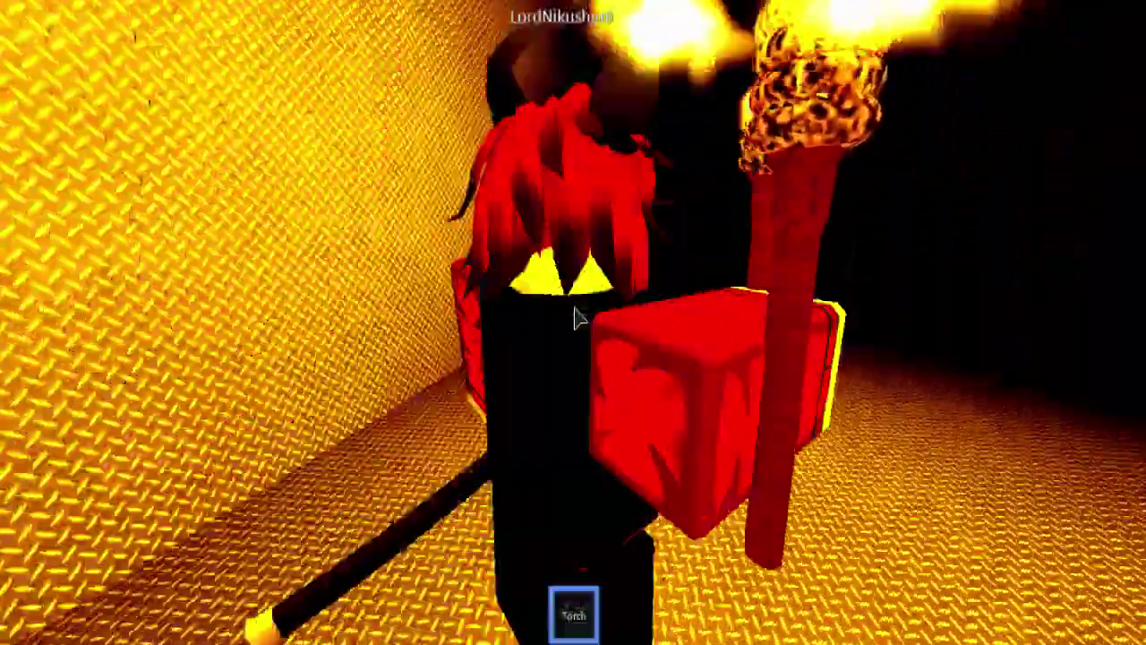
key(w)
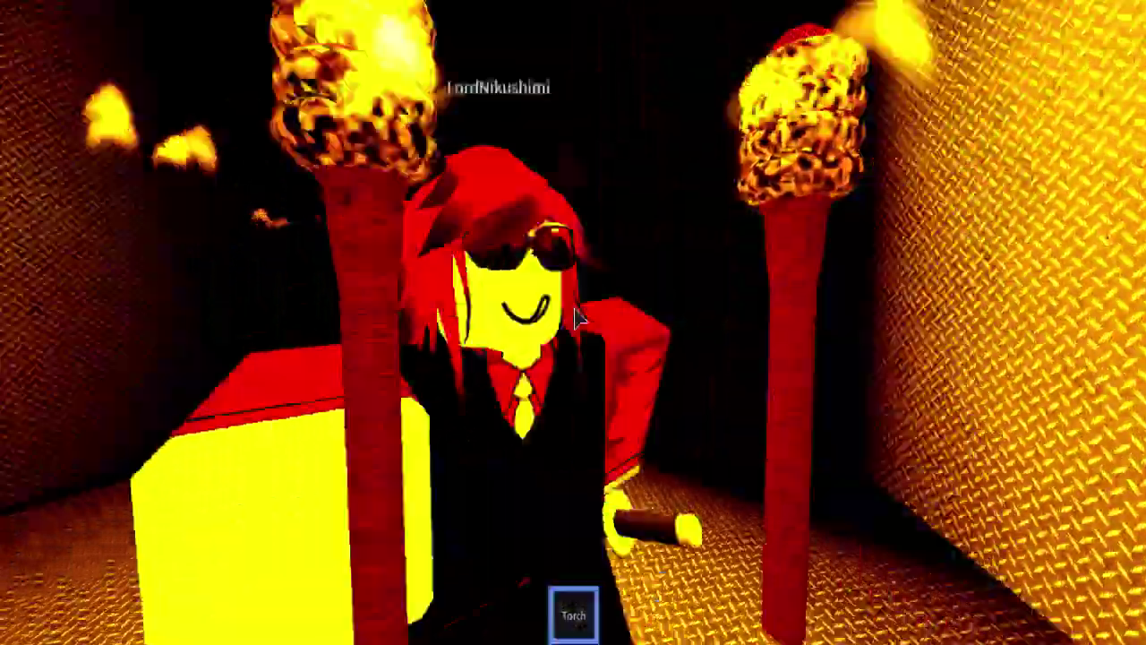
key(s)
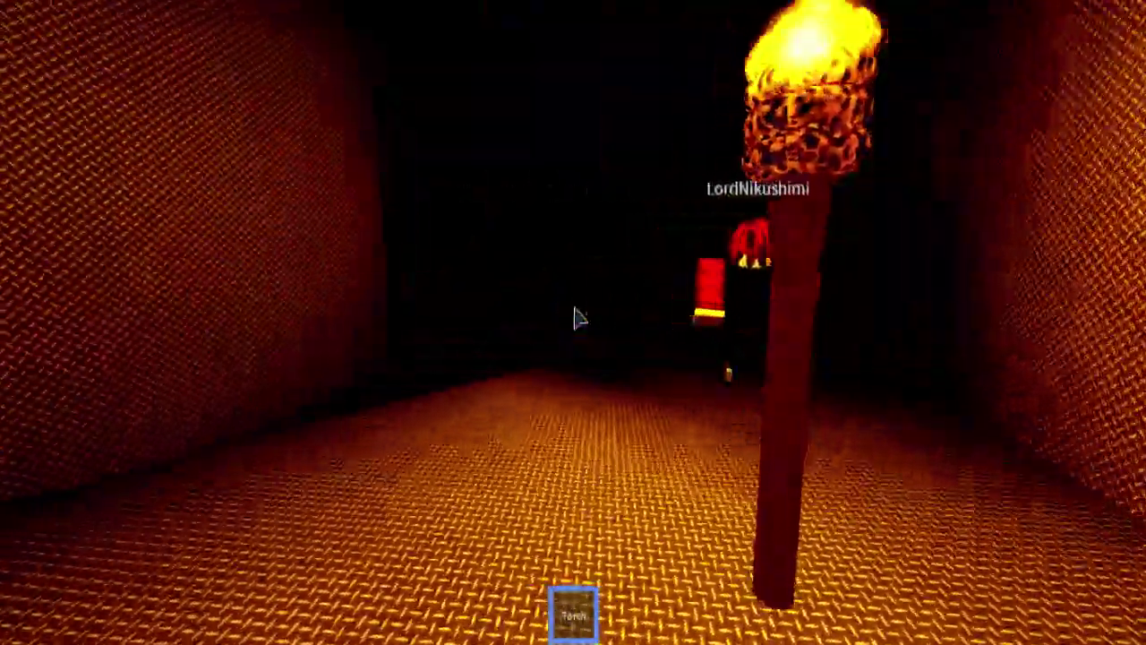
key(w)
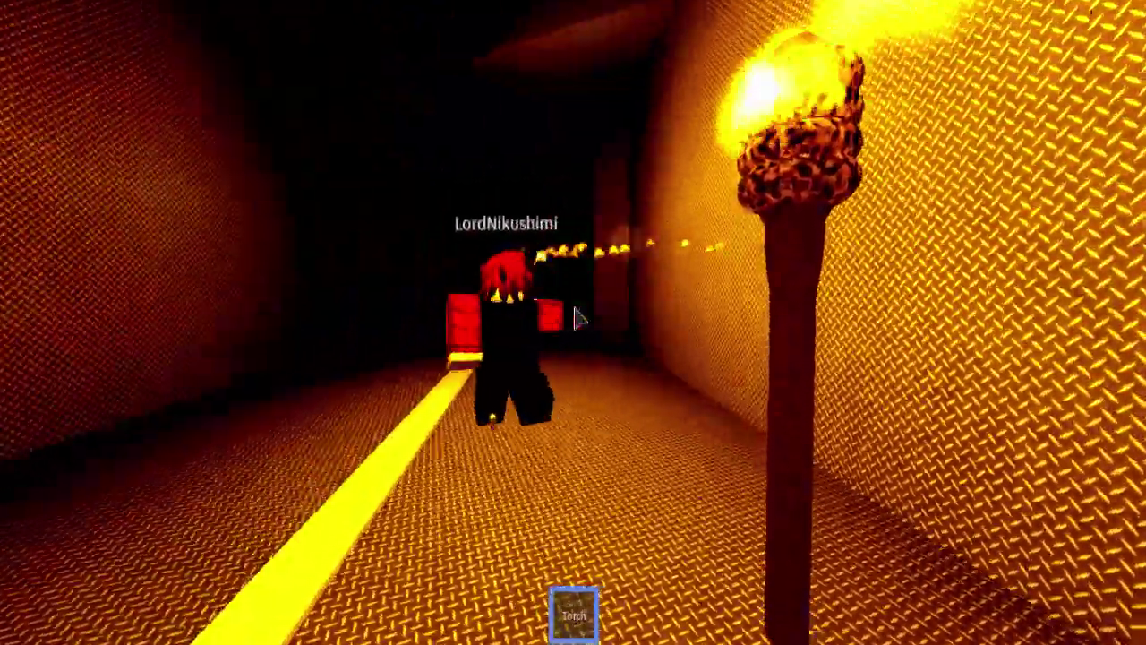
key(w)
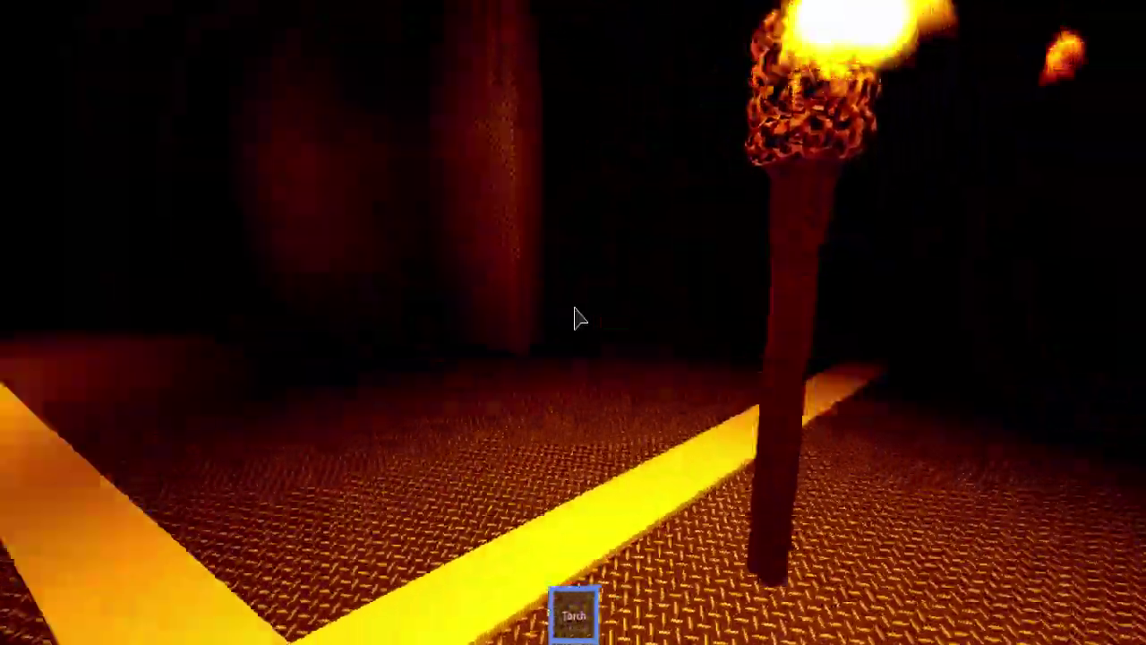
key(s)
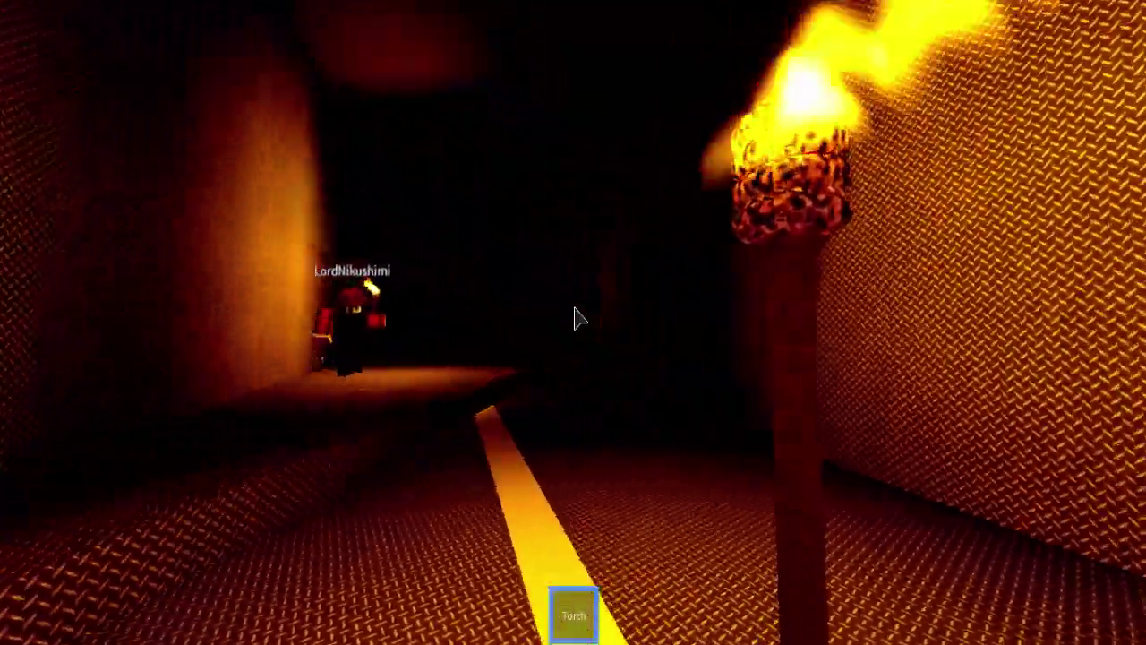
key(w)
key(w)
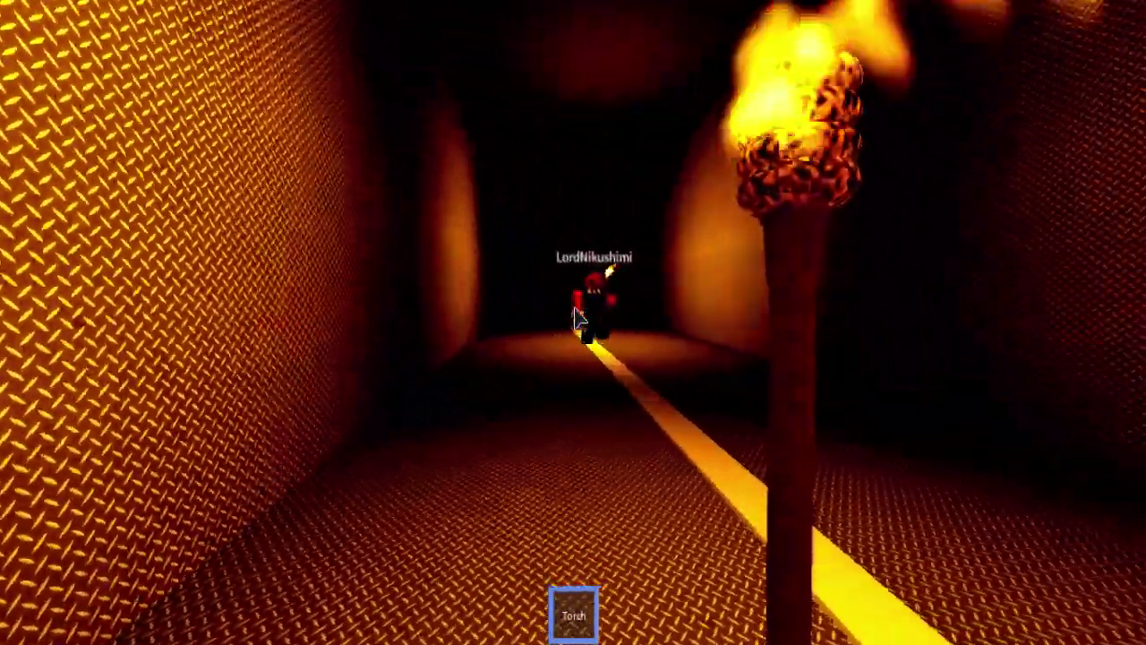
Move through the dark red-laser corridor, circling close to the other player.
key(w)
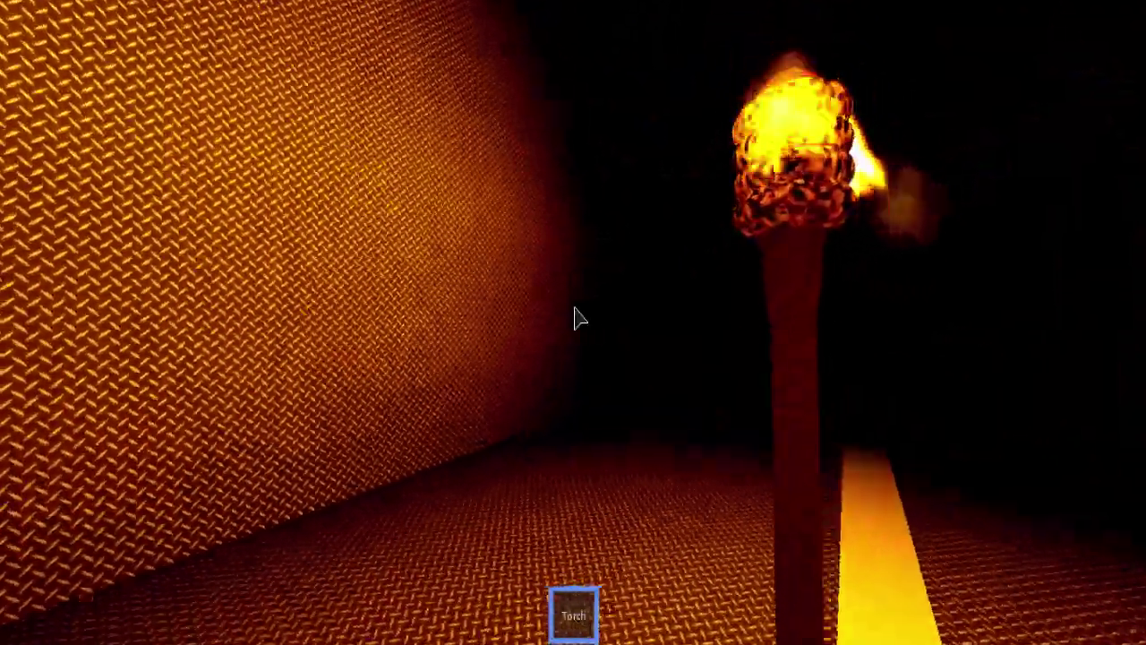
key(w)
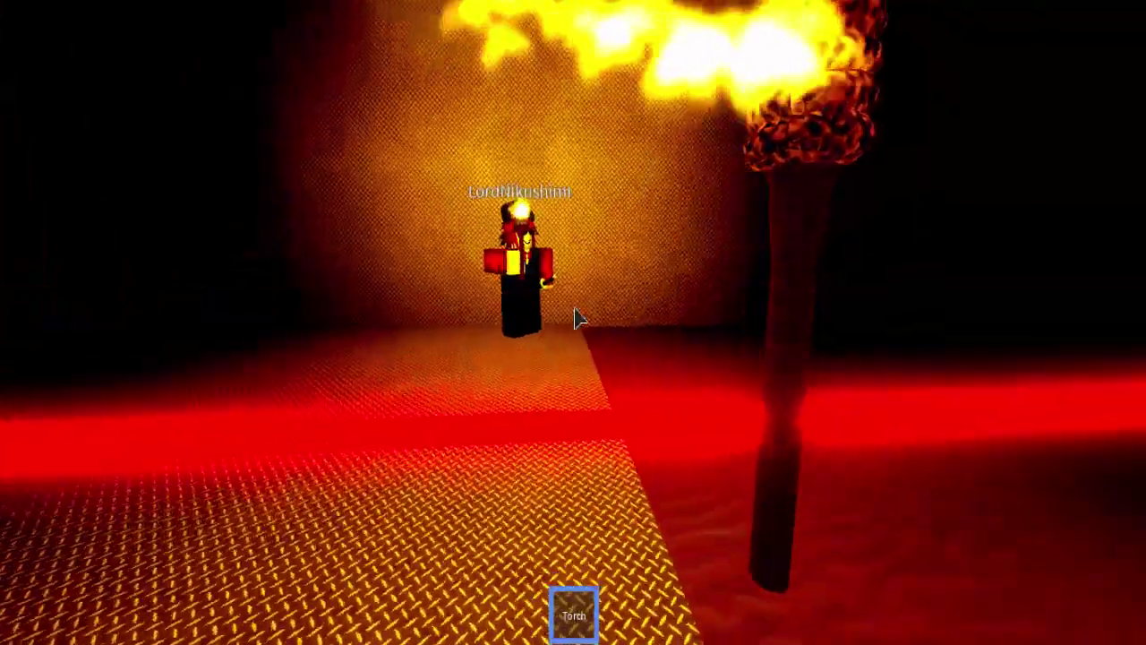
key(w)
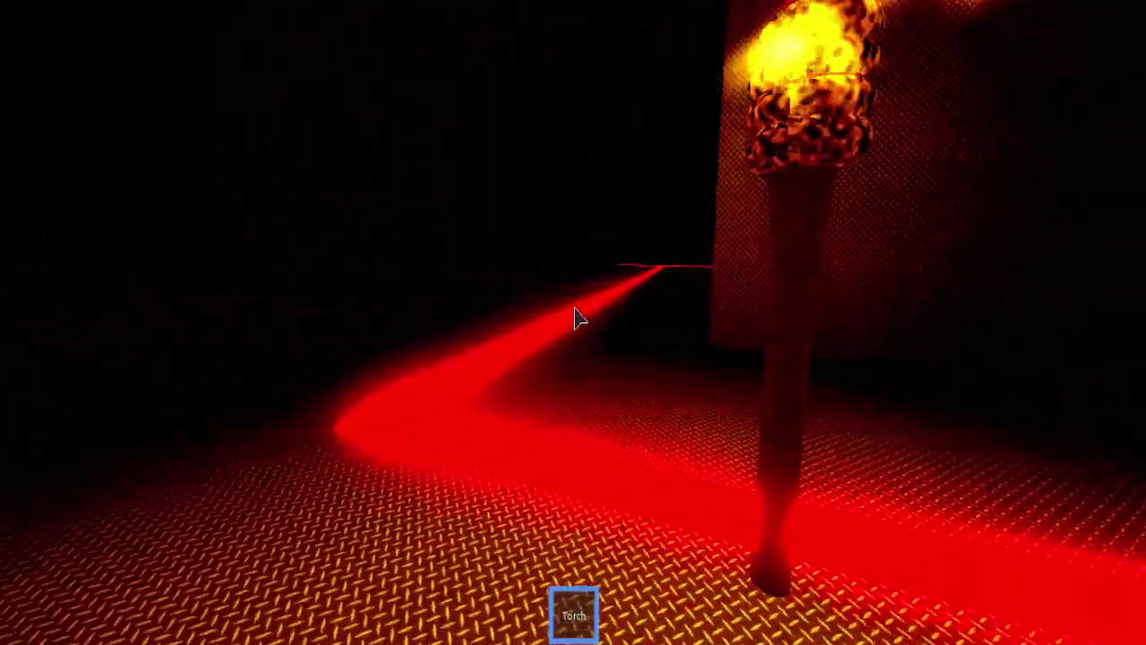
key(w)
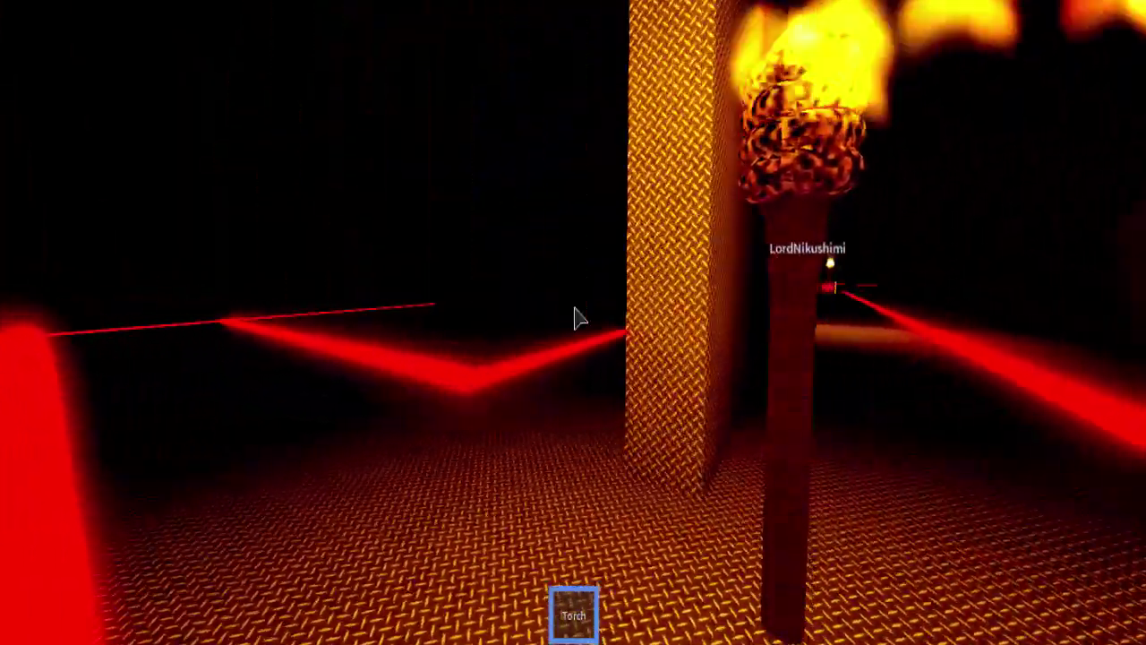
key(w)
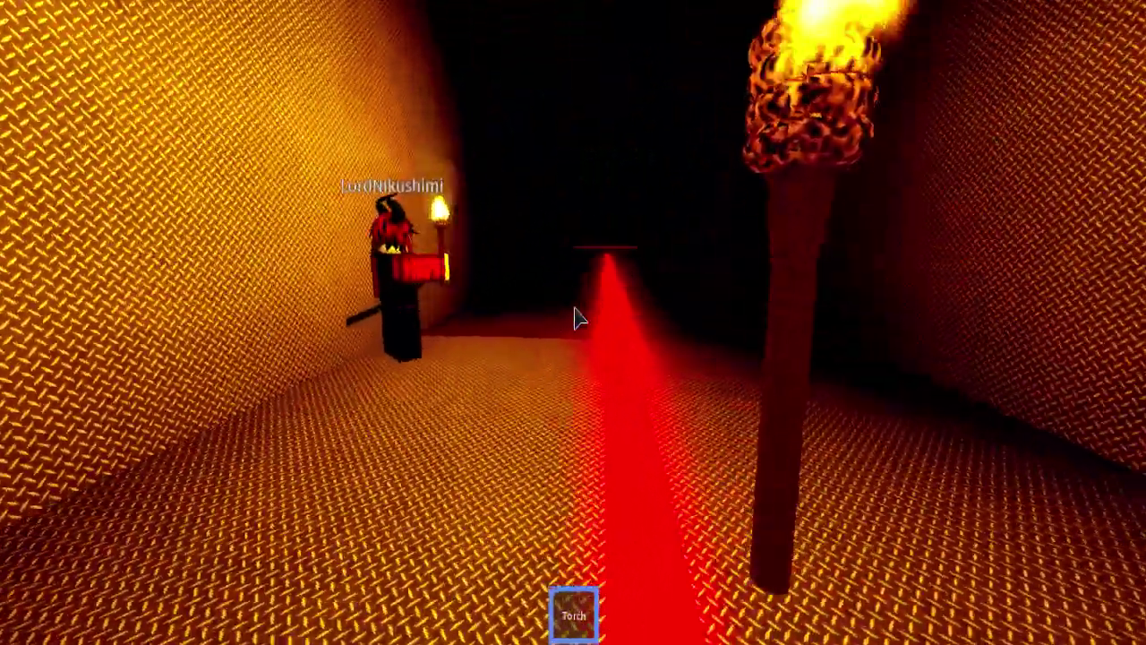
key(w)
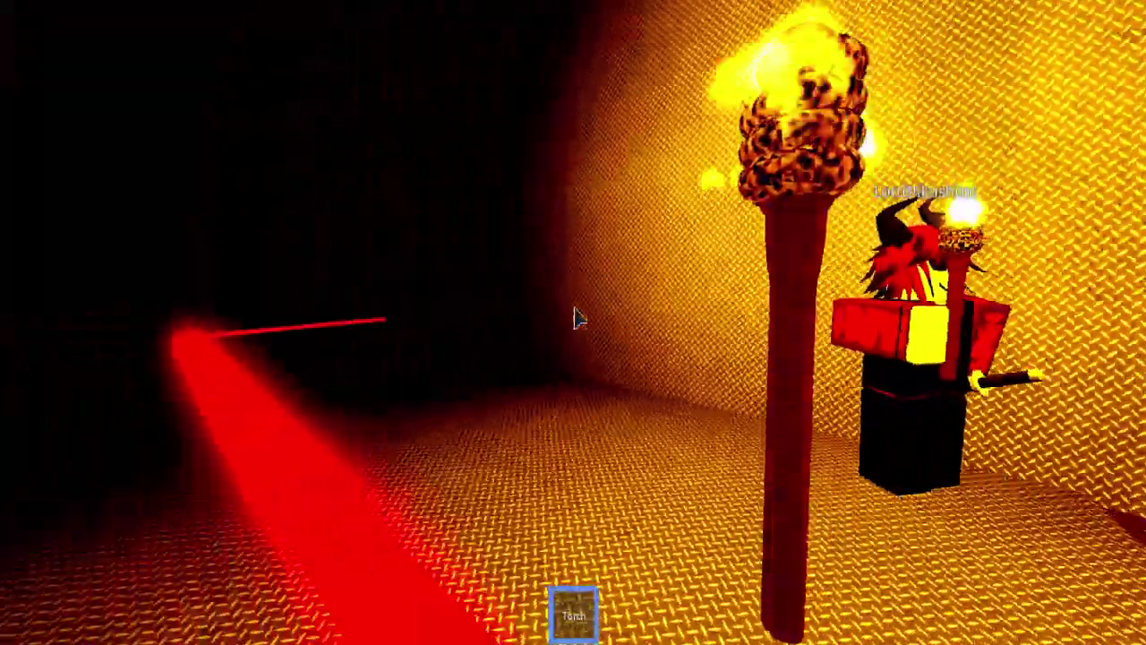
key(w)
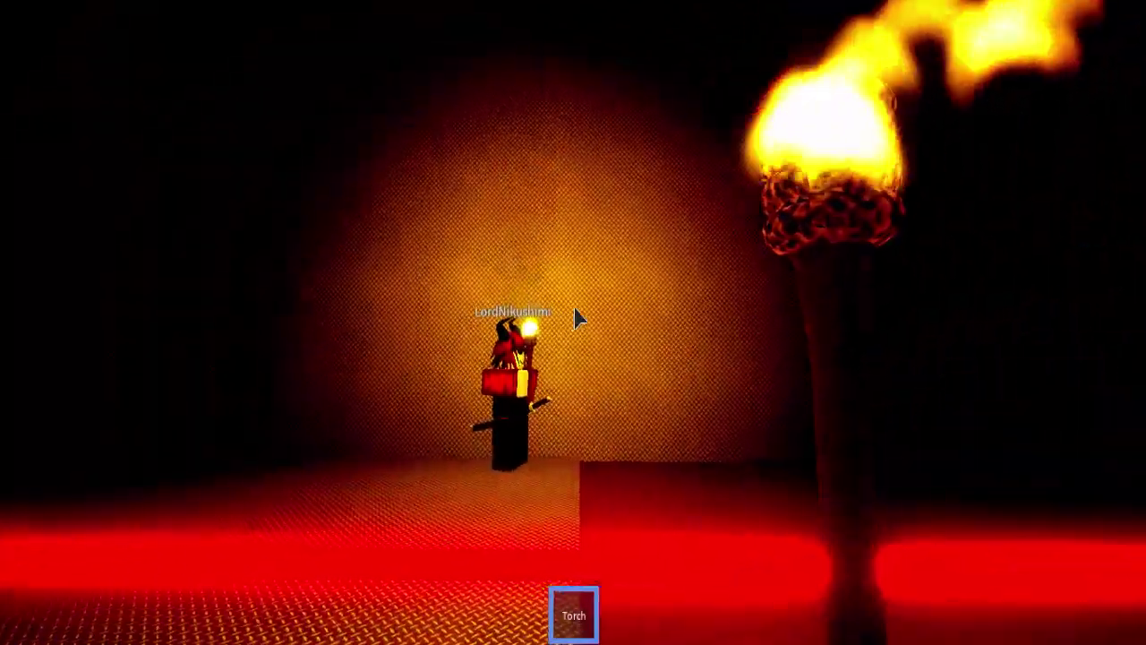
key(w)
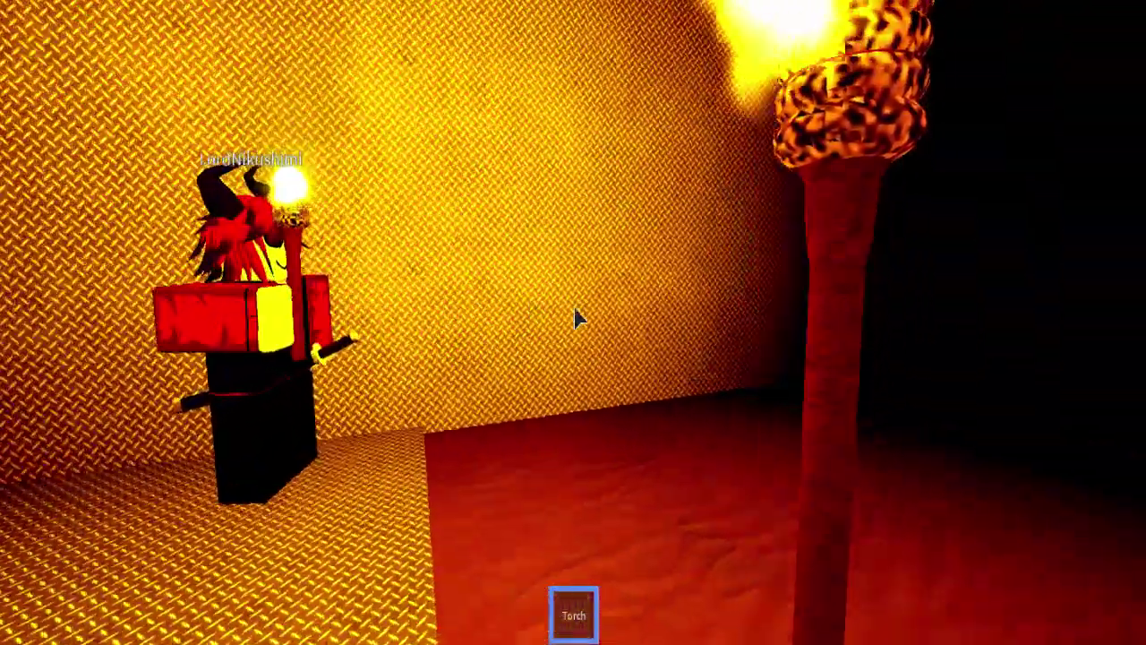
key(w)
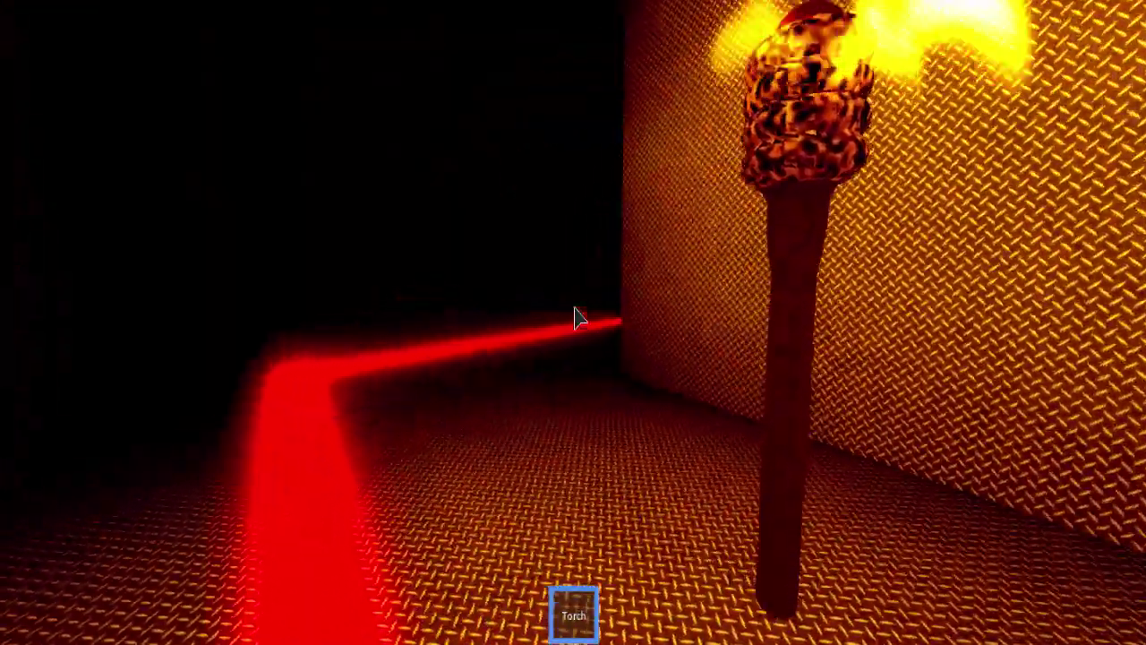
Circle the other player, then follow them as they move off down the corridor.
key(w)
key(w)
key(w)
key(w)
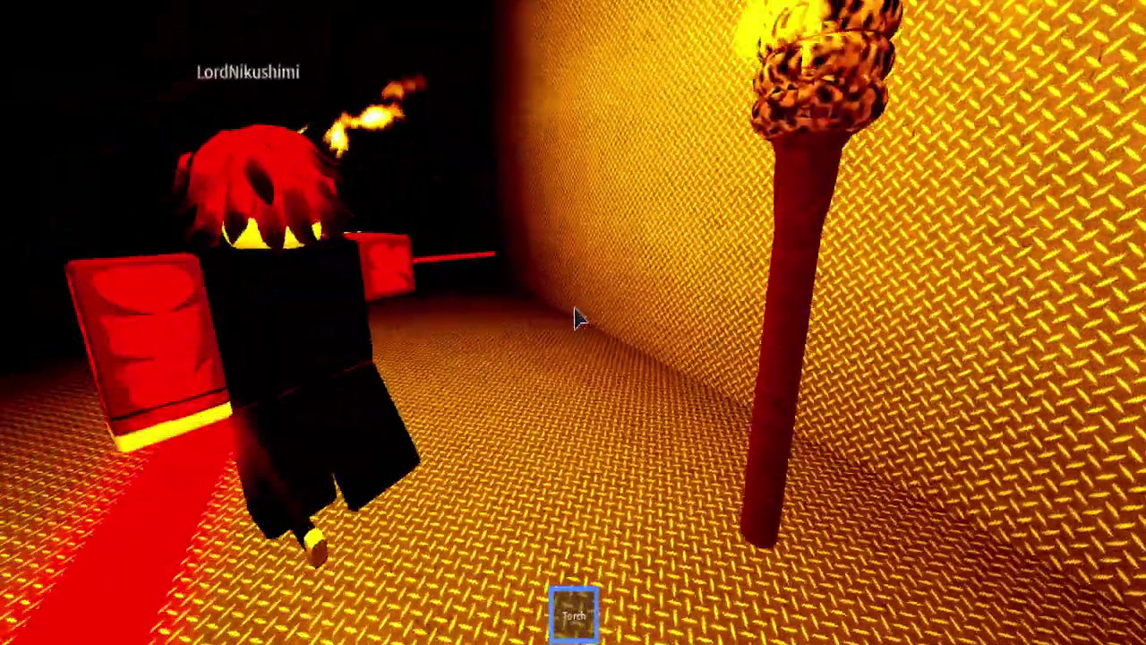
key(w)
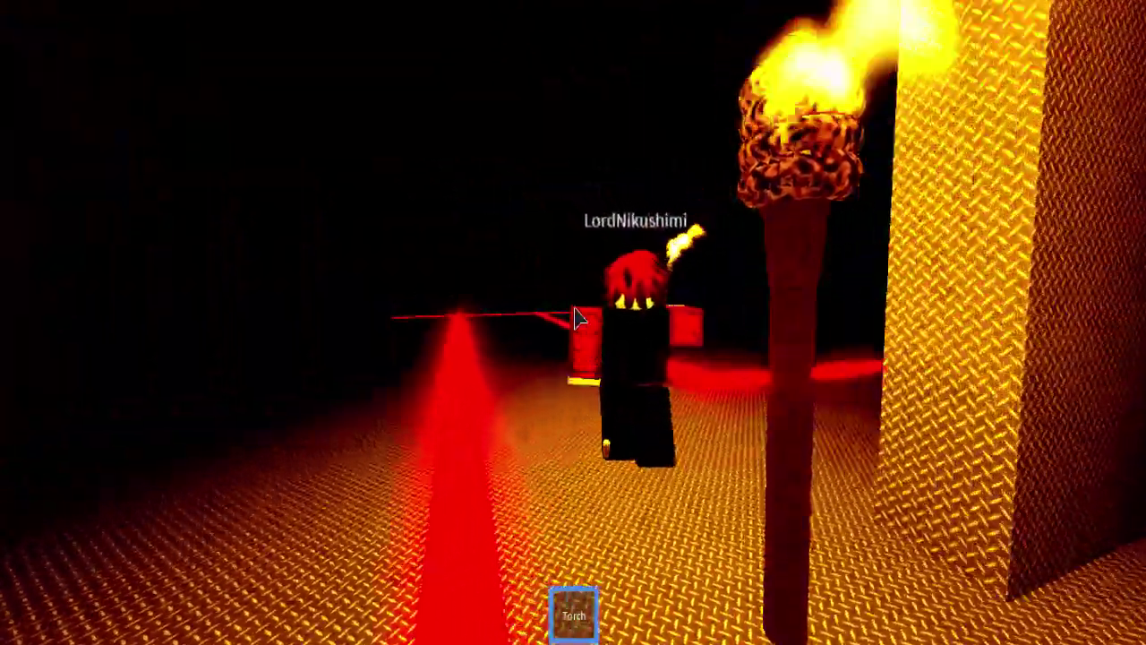
key(w)
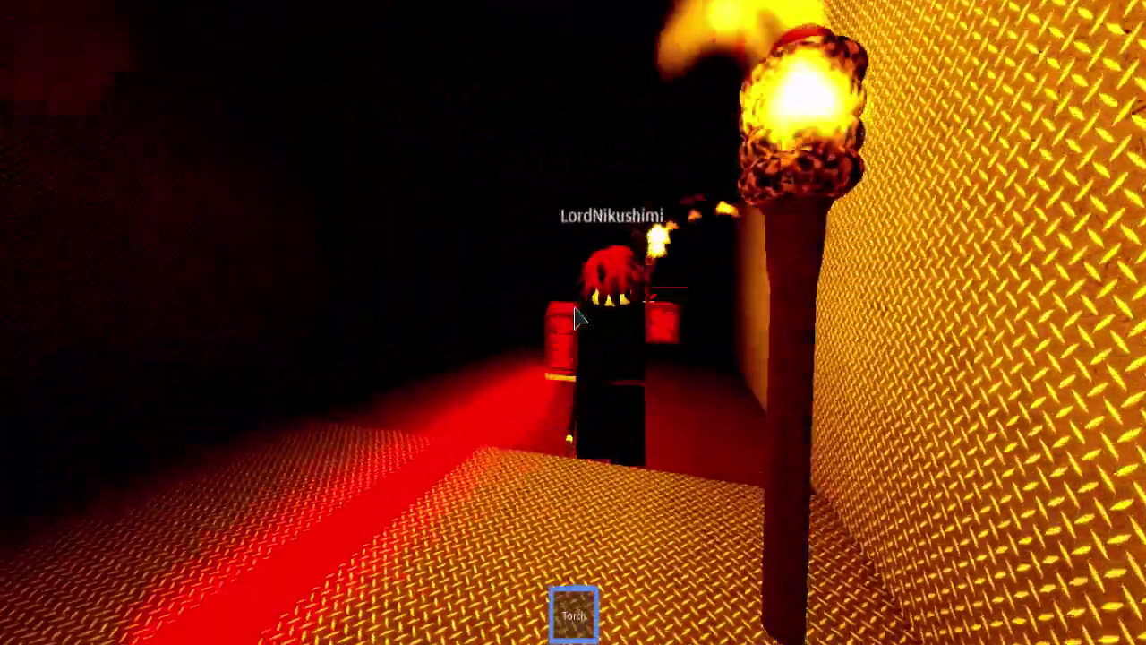
key(w)
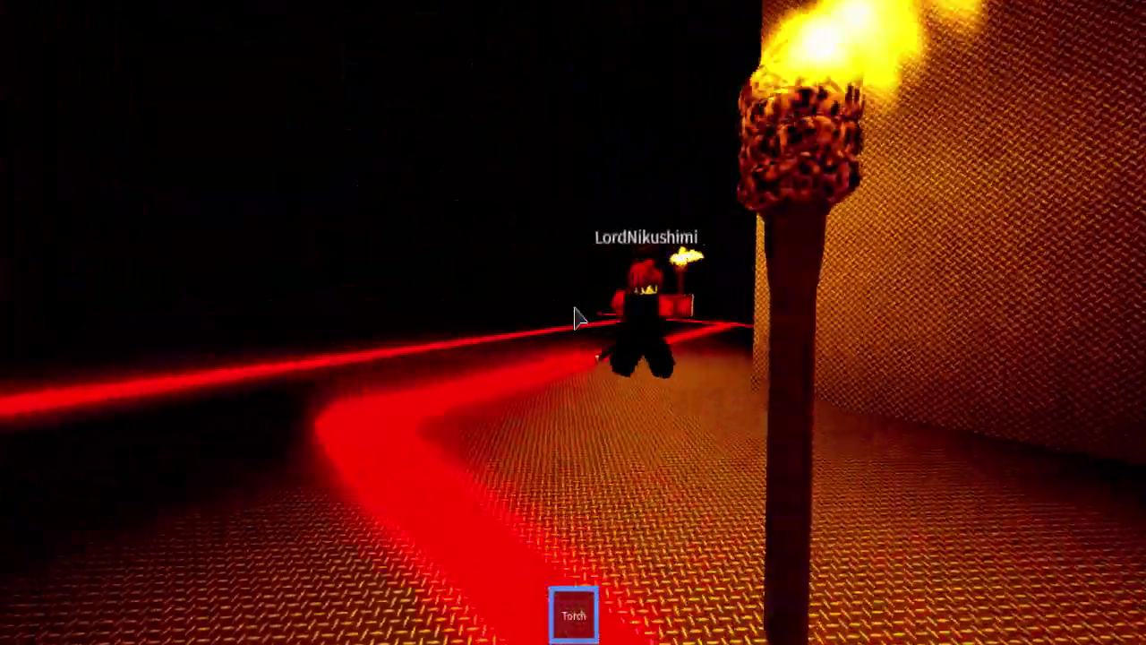
key(w)
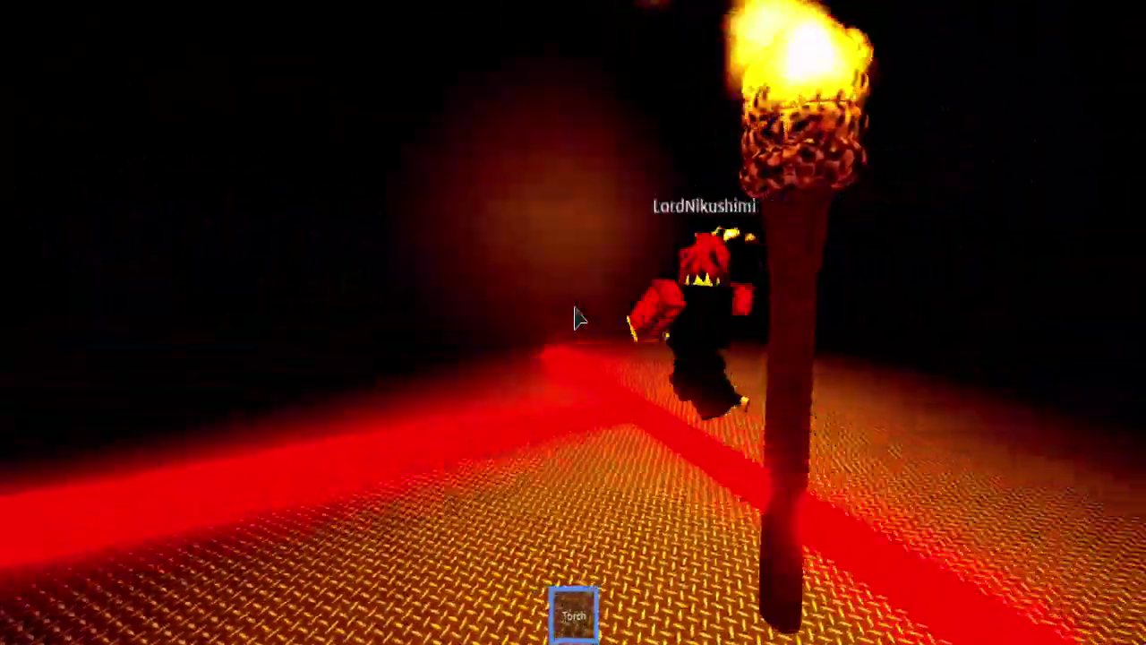
key(w)
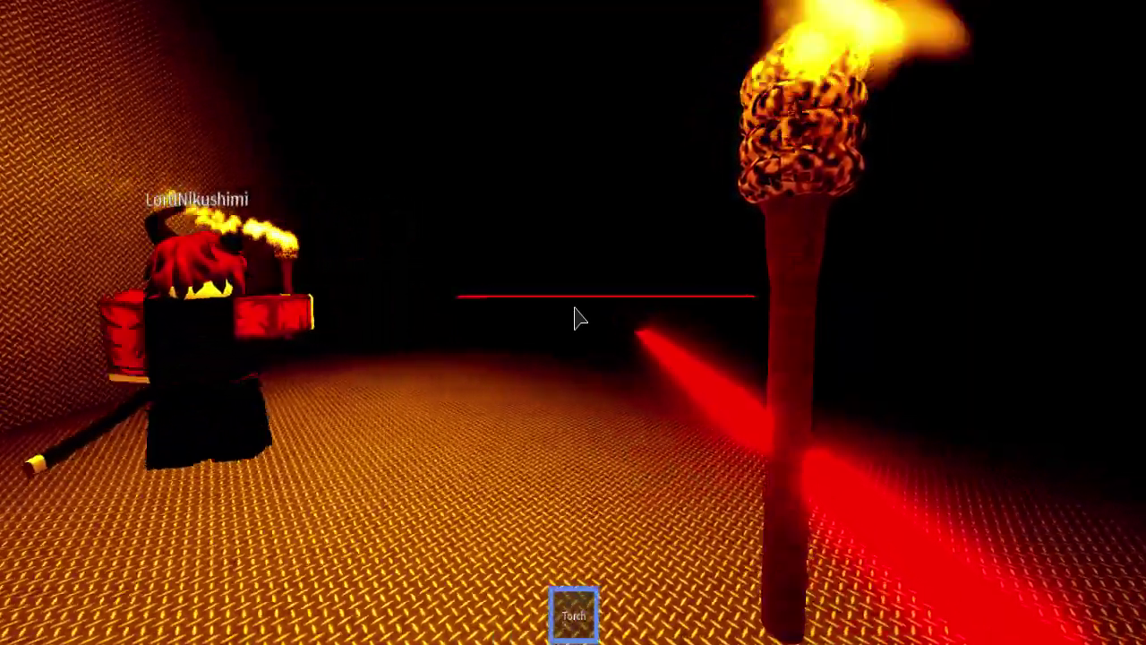
key(w)
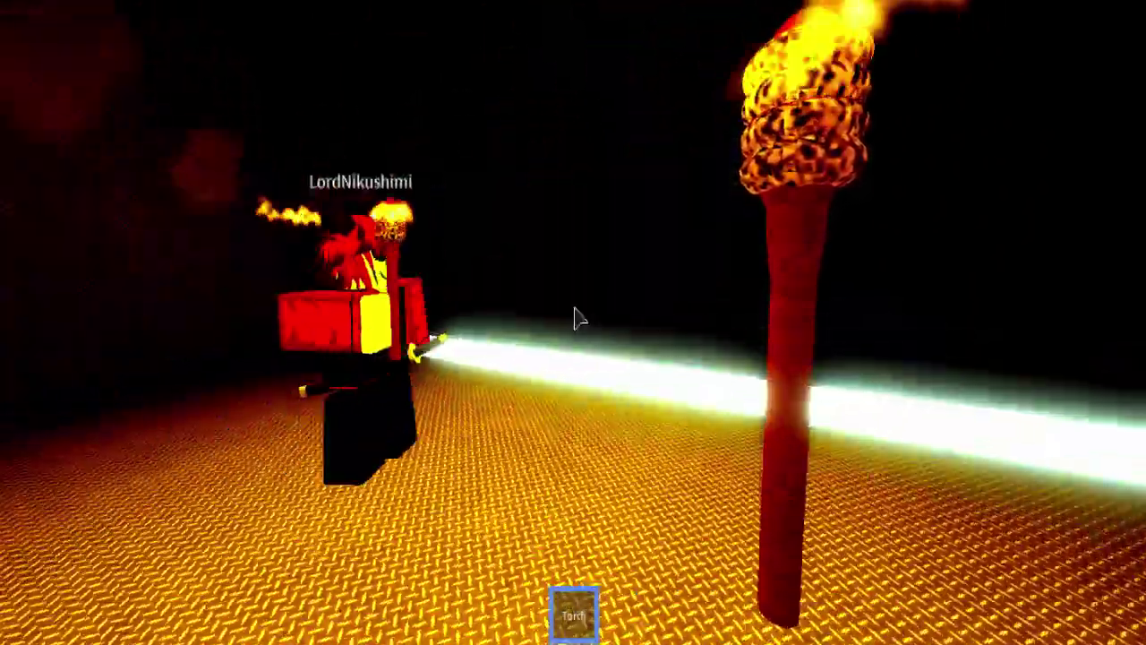
key(w)
key(w)
key(w)
key(w)
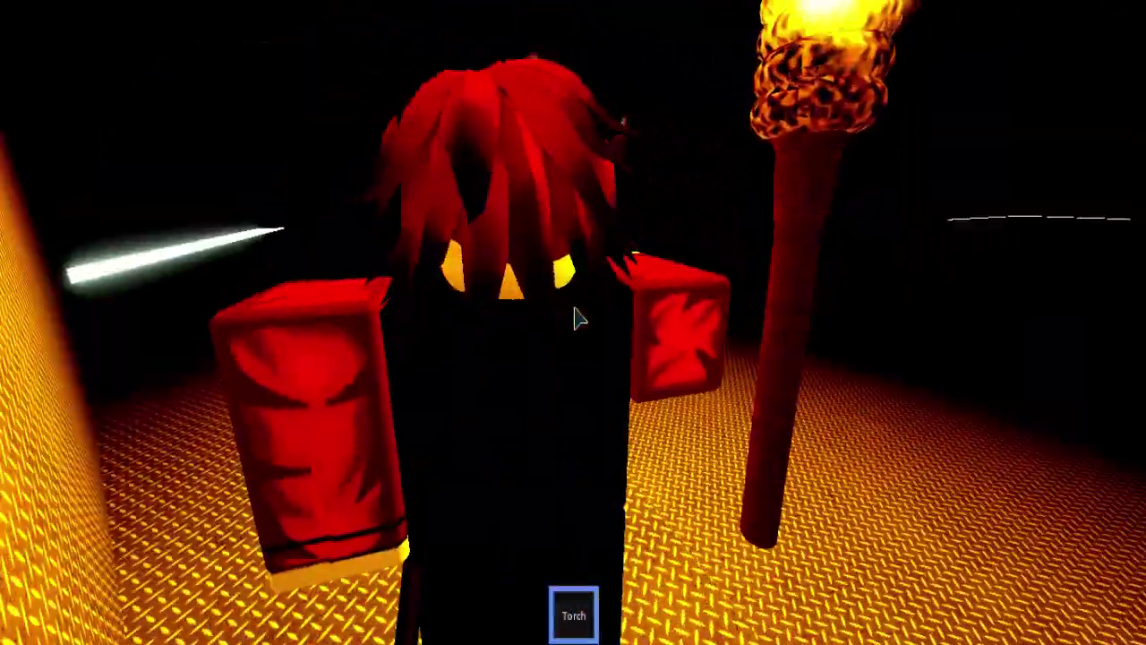
key(w)
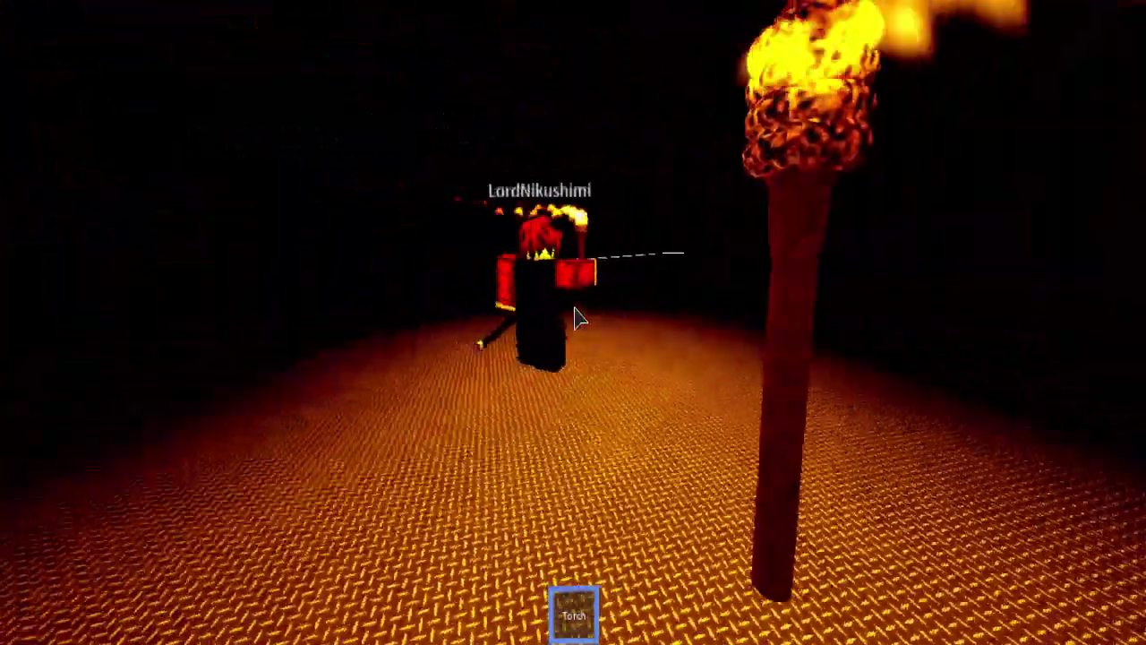
key(w)
key(w)
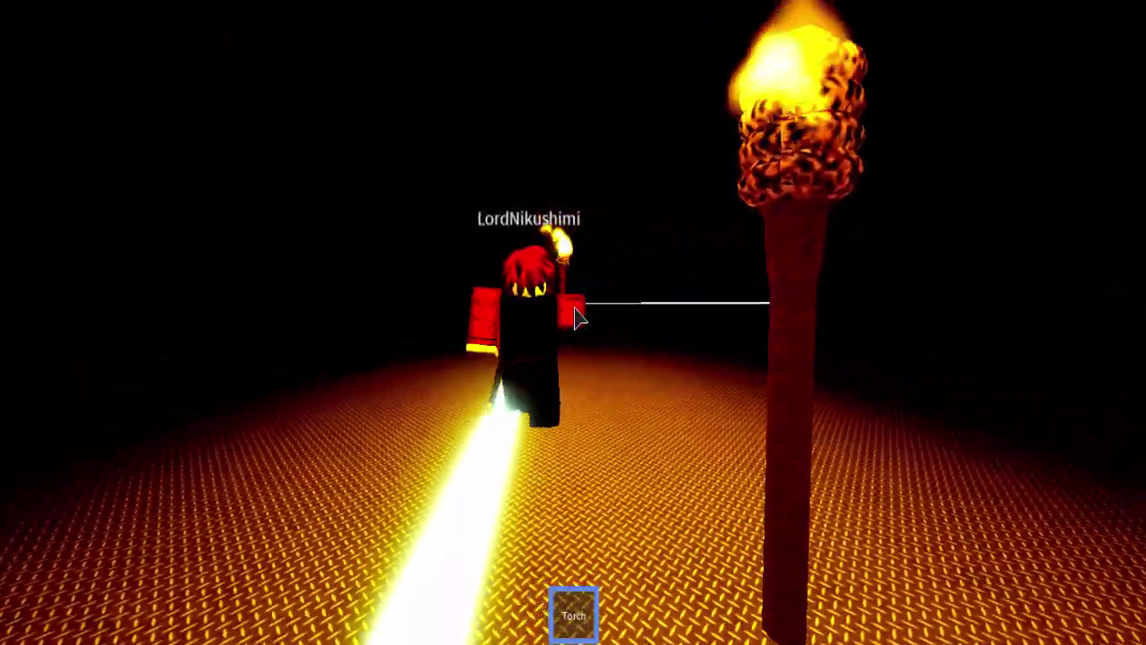
Keep the other player in view while walking up the corridor toward the brighter wall.
key(w)
key(w)
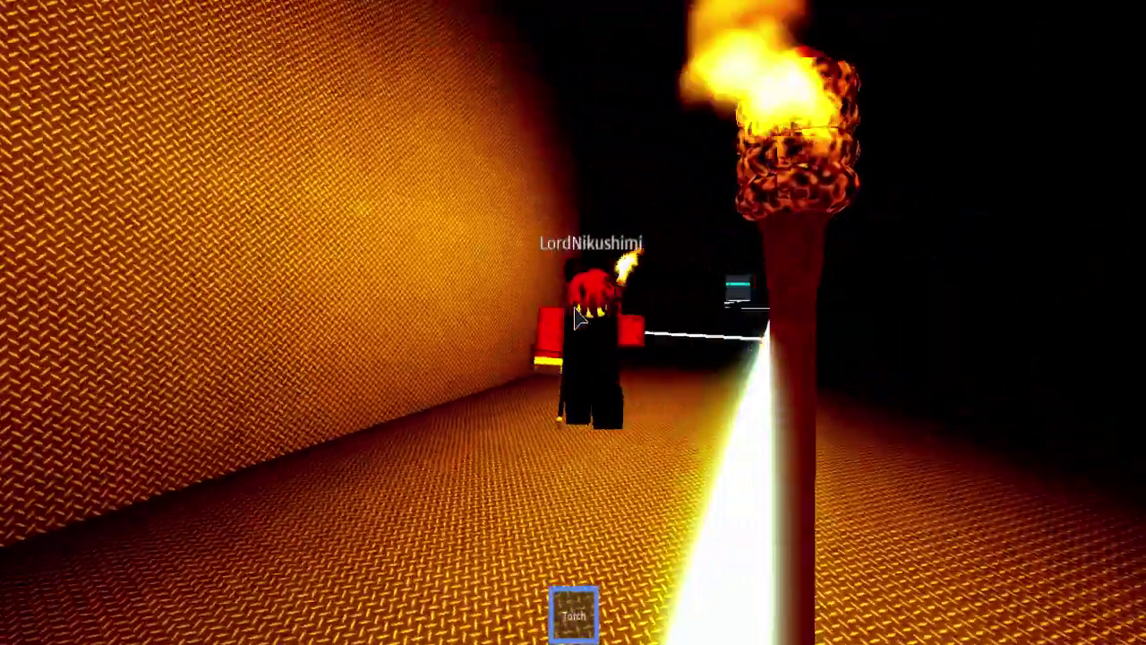
key(w)
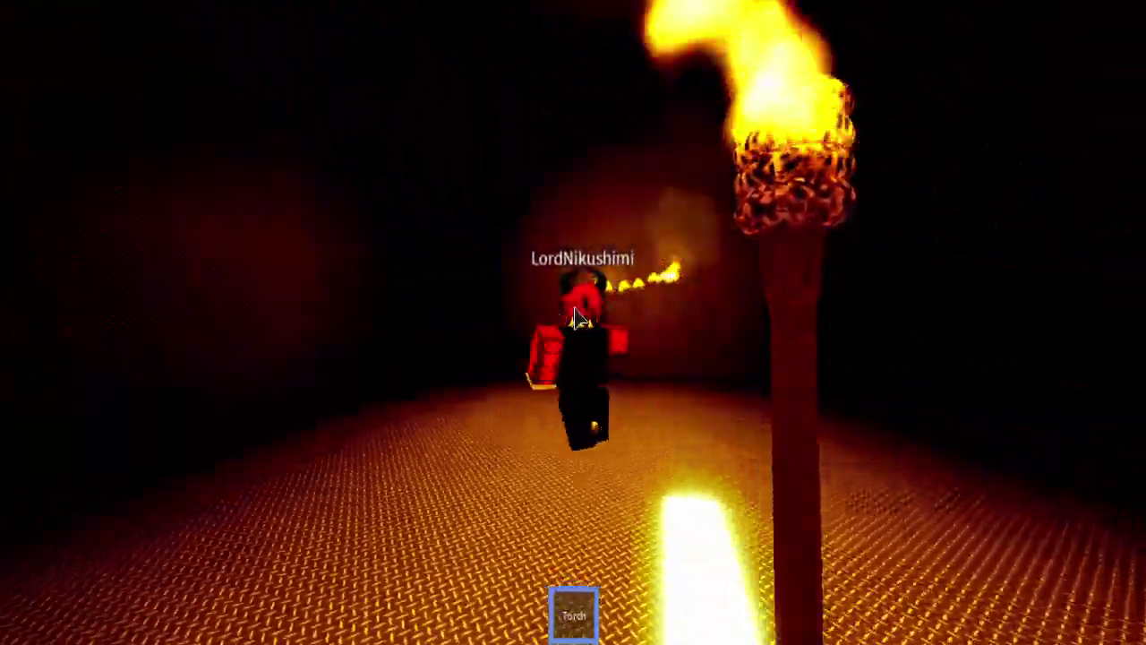
key(w)
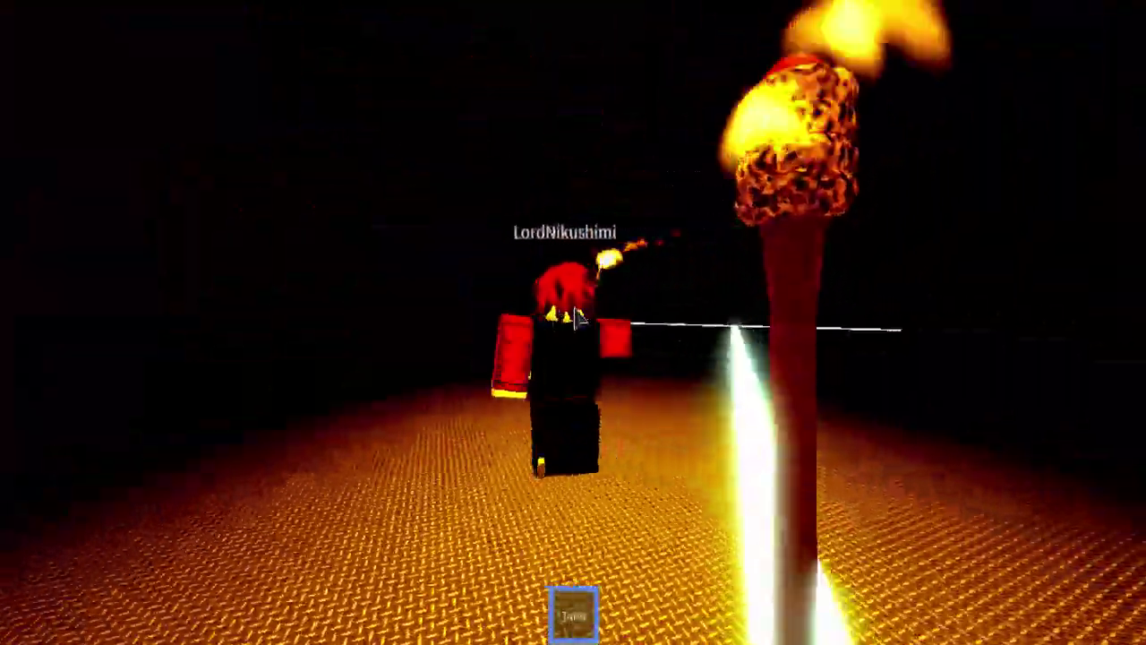
key(w)
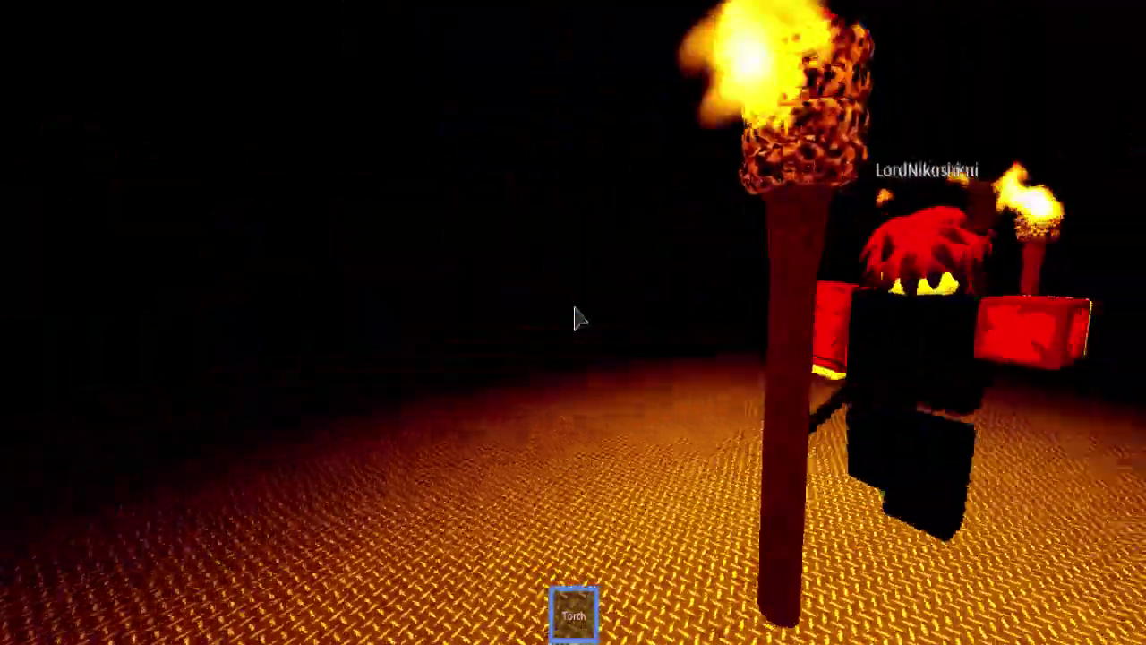
key(w)
key(w)
key(w)
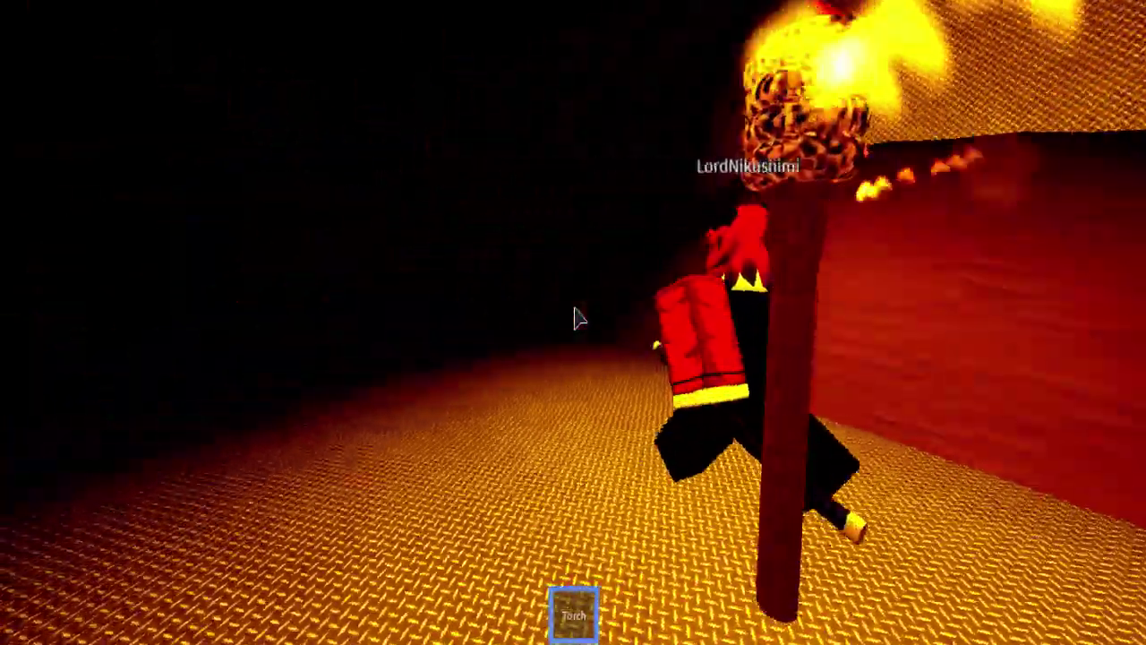
key(w)
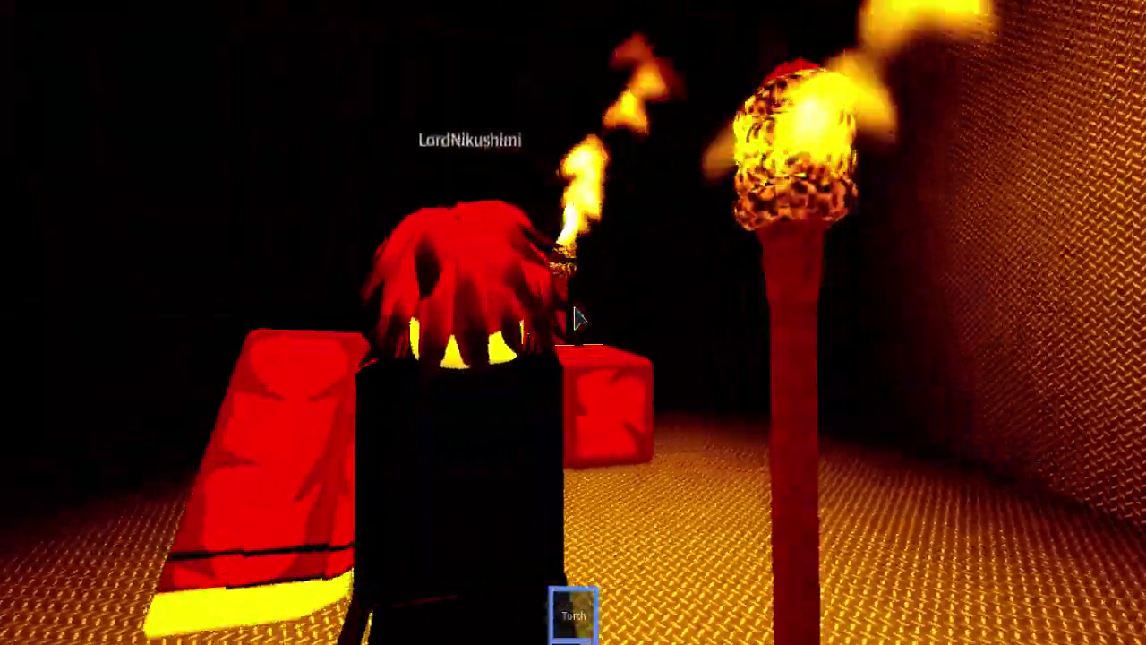
key(w)
key(w)
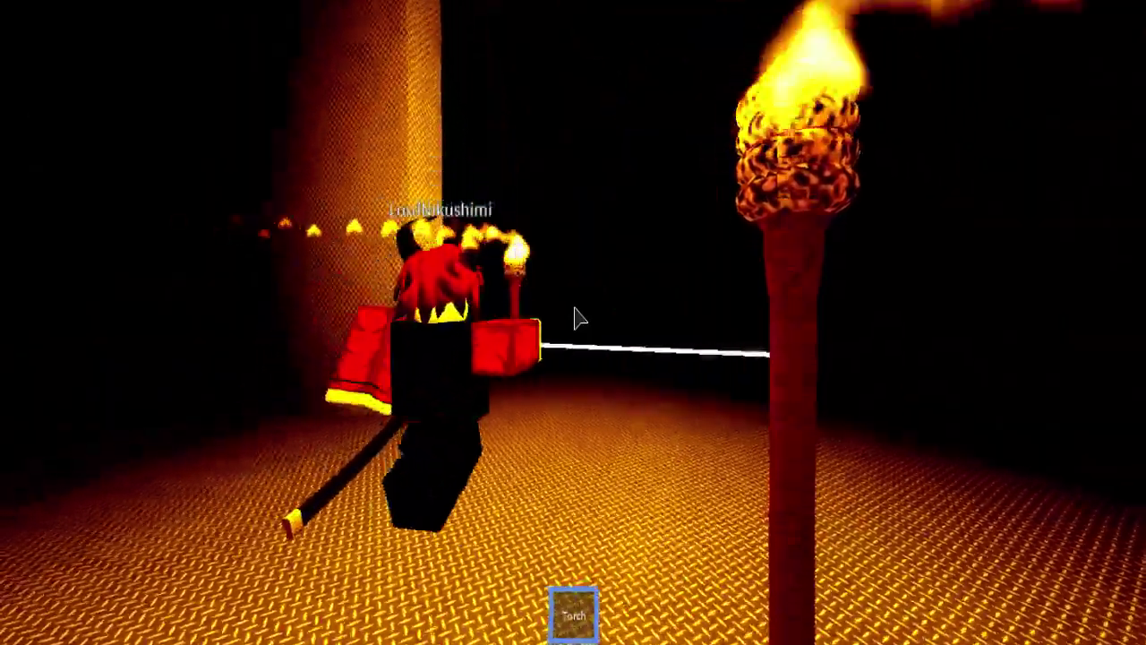
key(w)
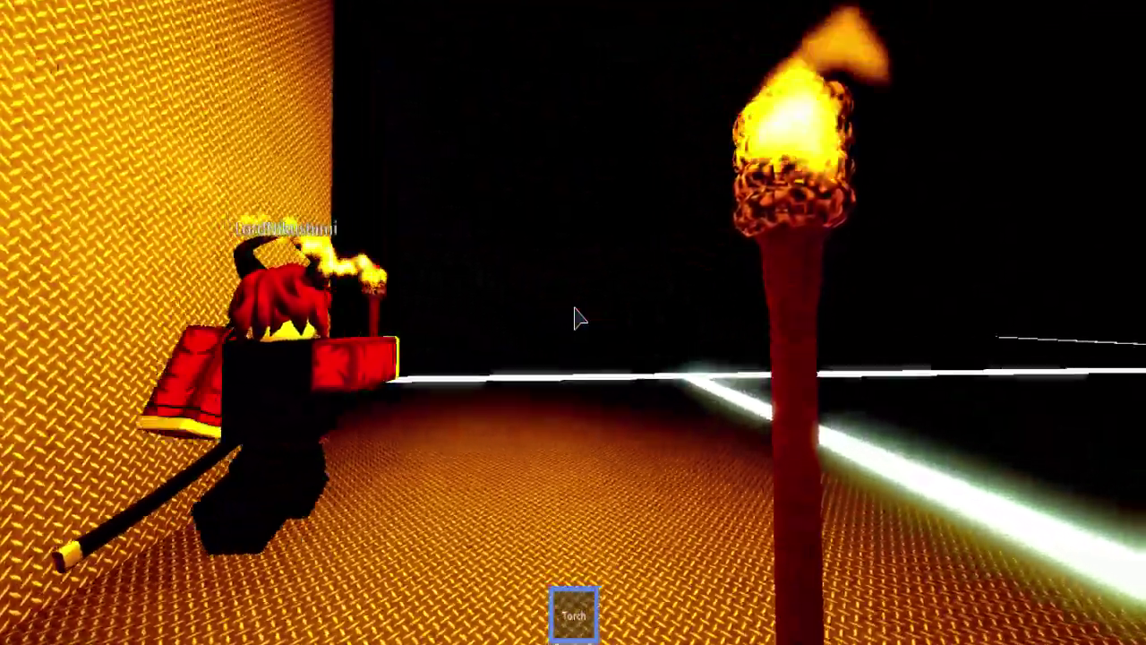
key(w)
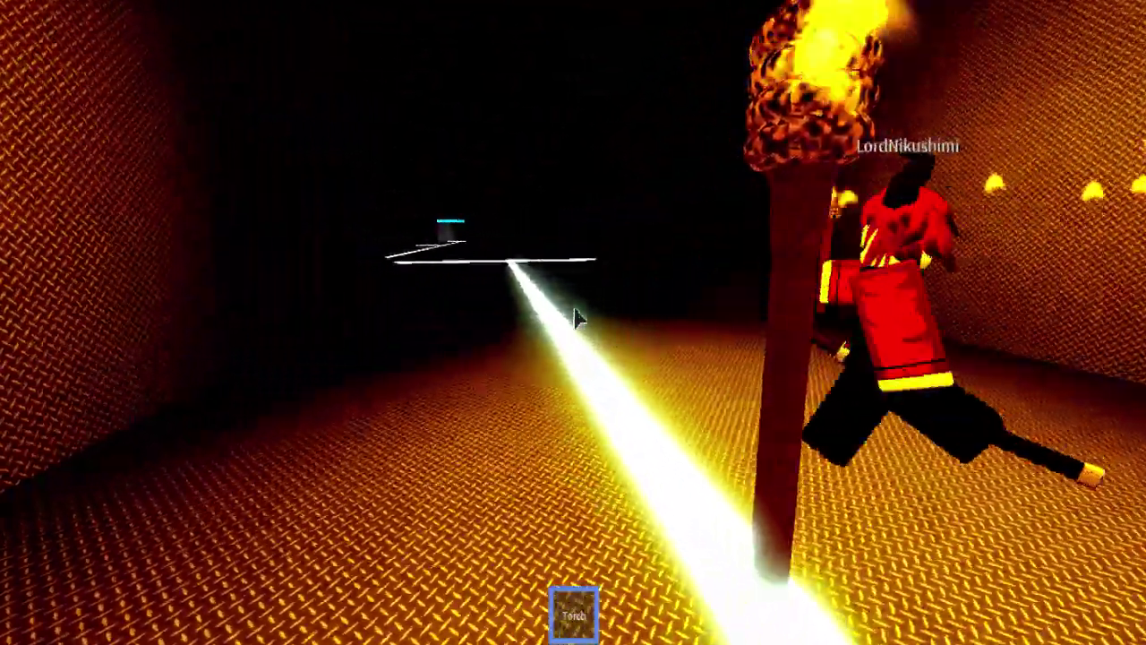
key(w)
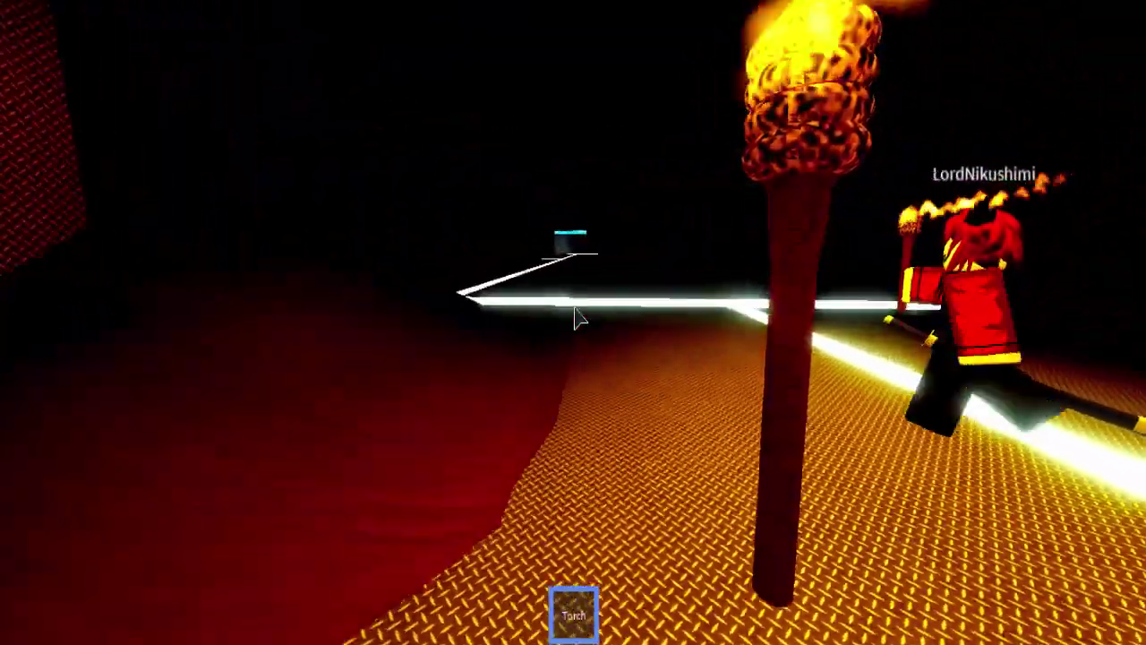
key(w)
key(w)
key(w)
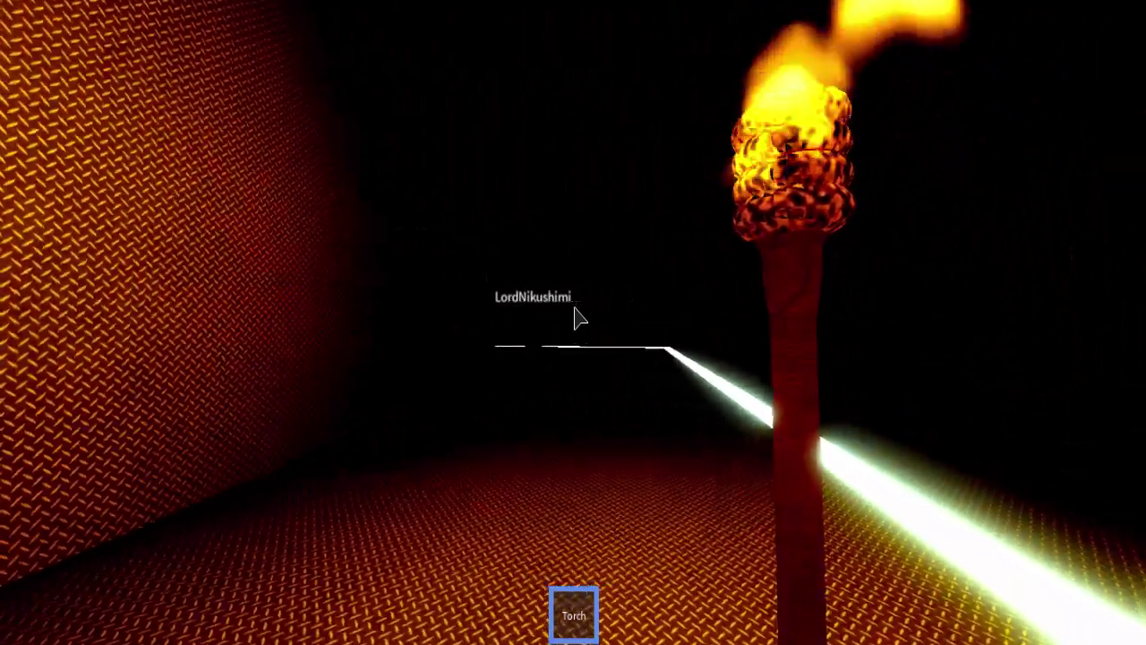
Turn right and close in on the other player, then walk along the left wall.
key(w)
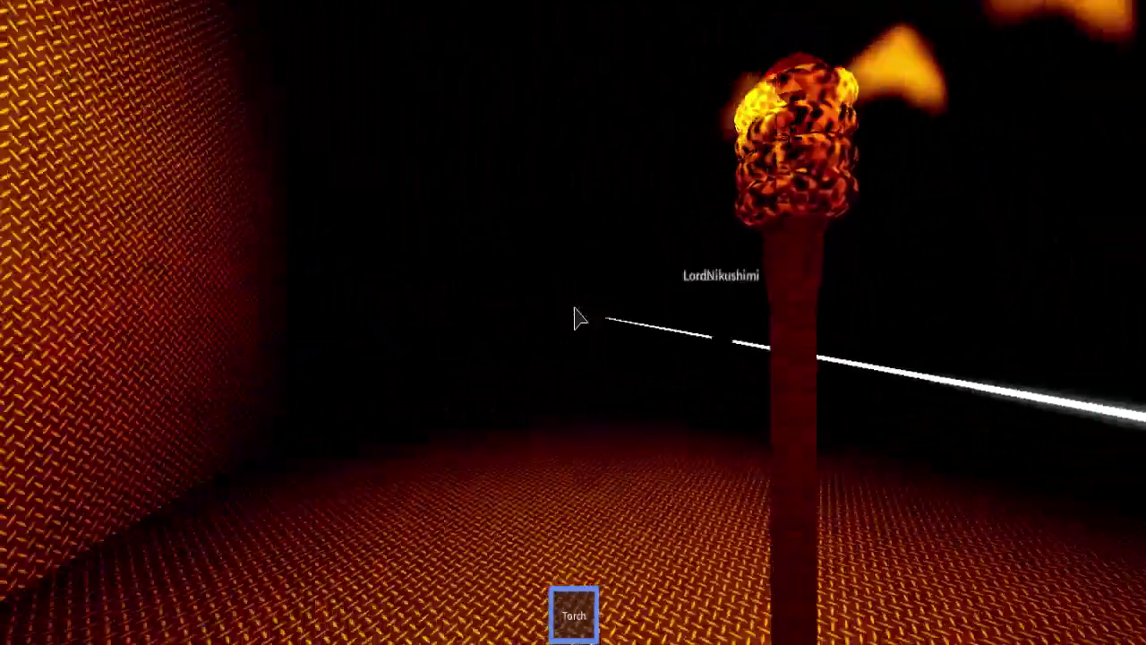
key(w)
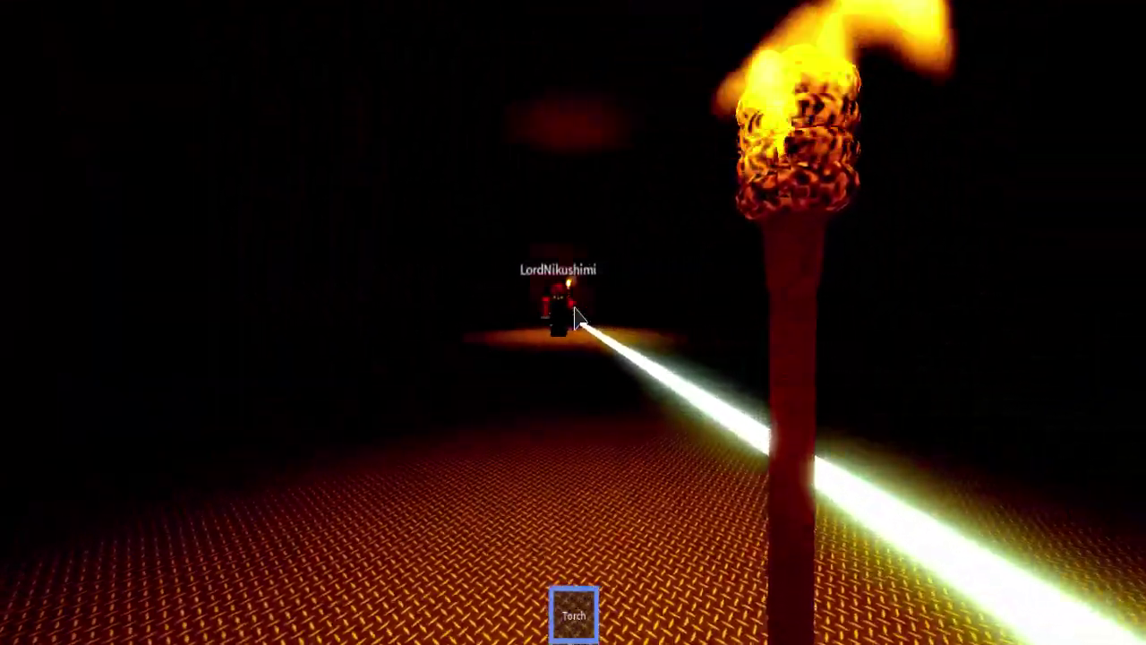
key(w)
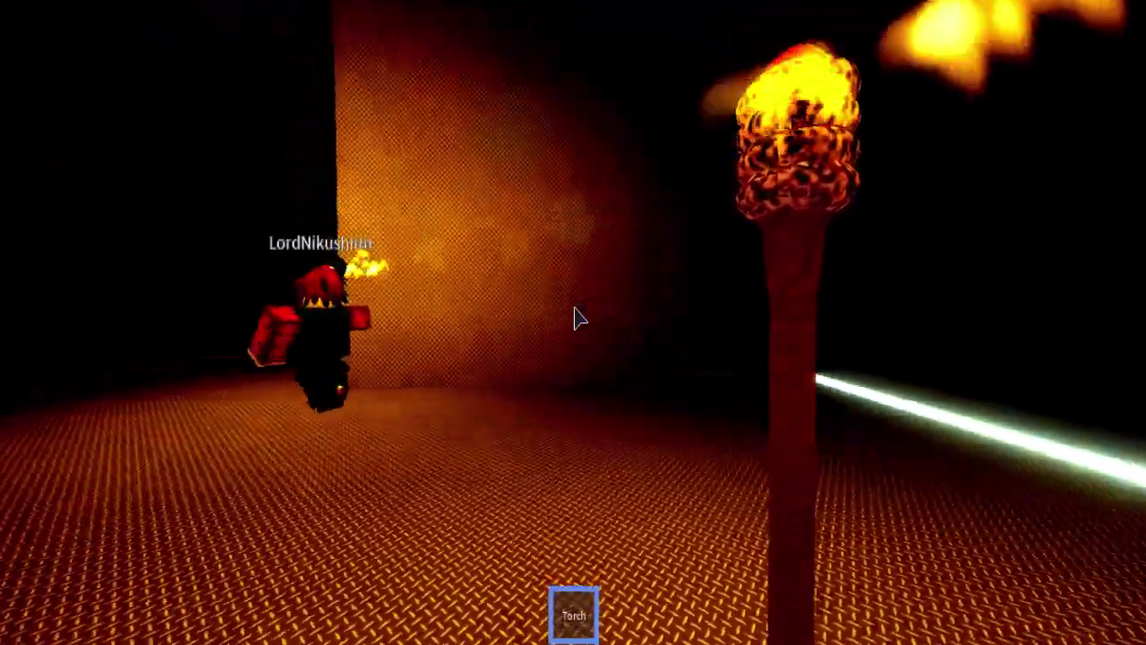
key(w)
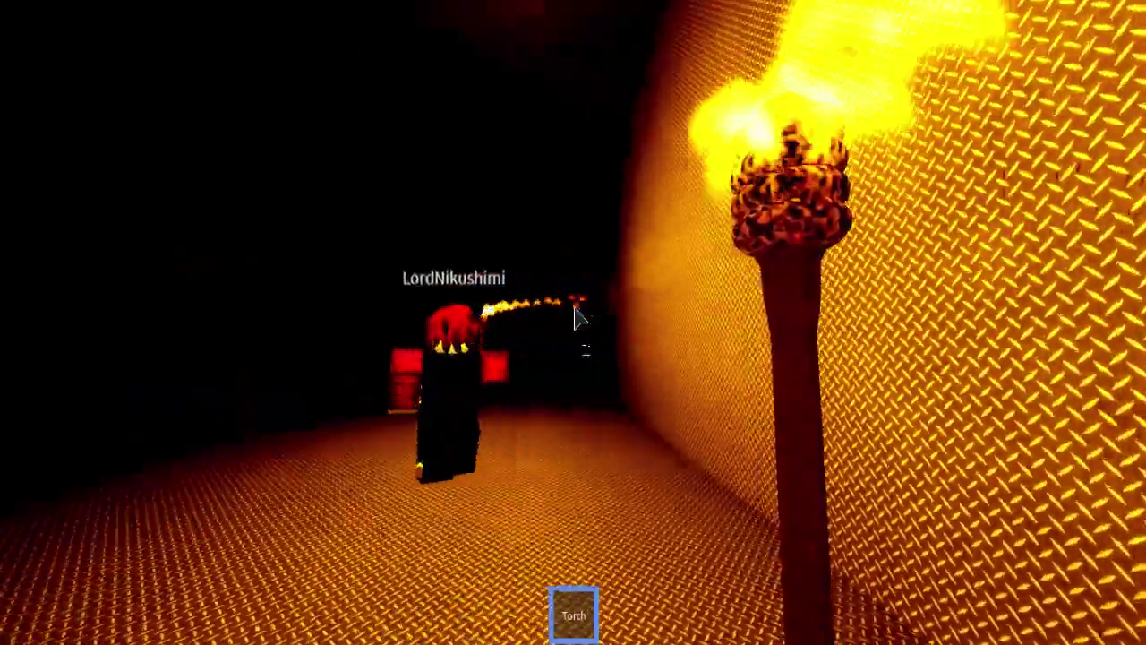
key(w)
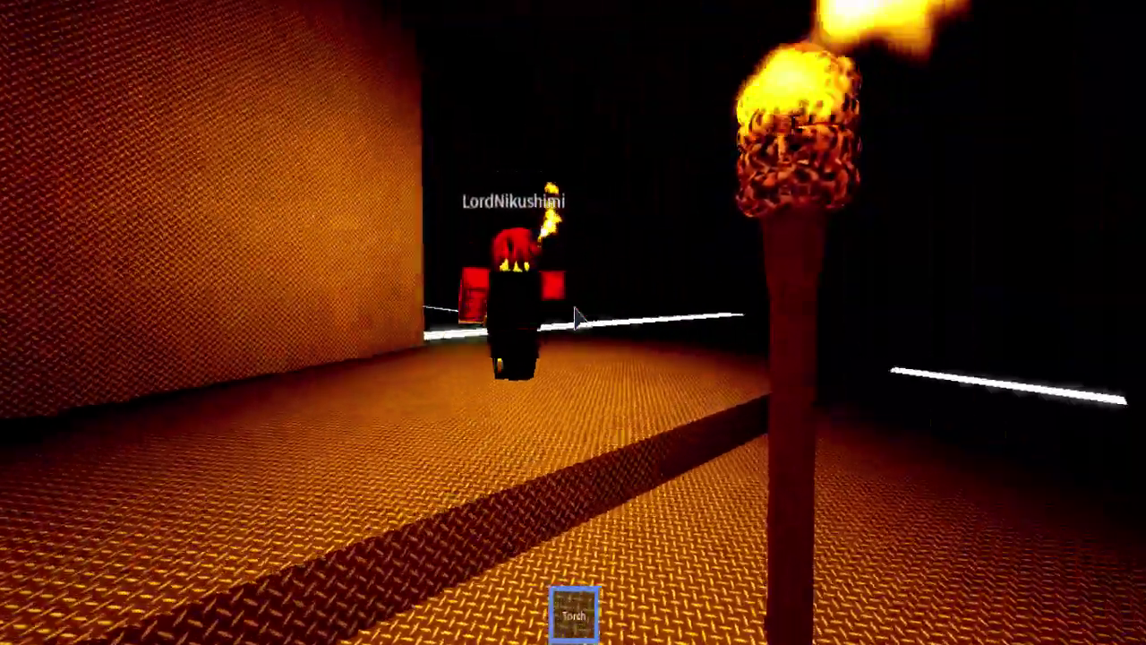
key(w)
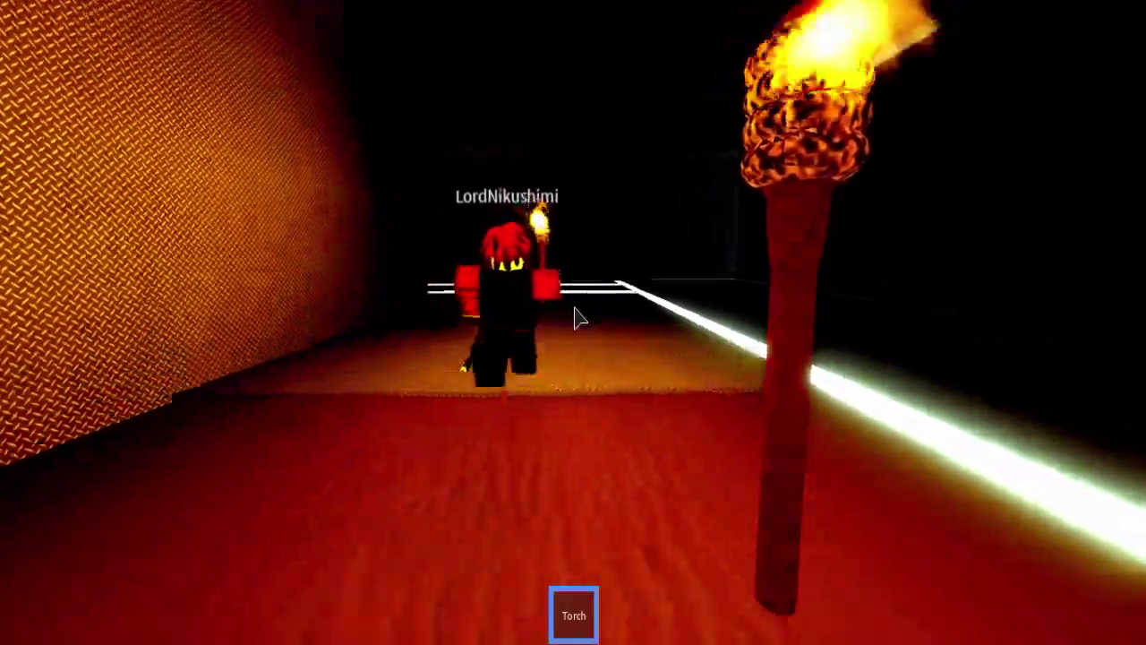
Pass the wall corner and the red corner while trailing the other player.
key(w)
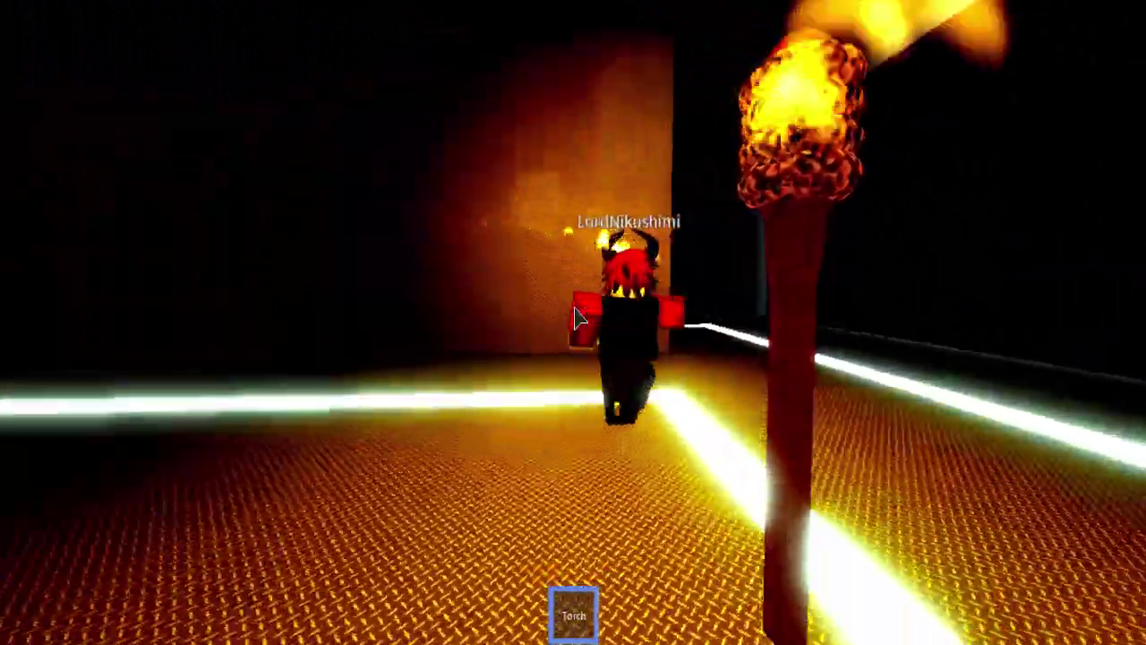
key(w)
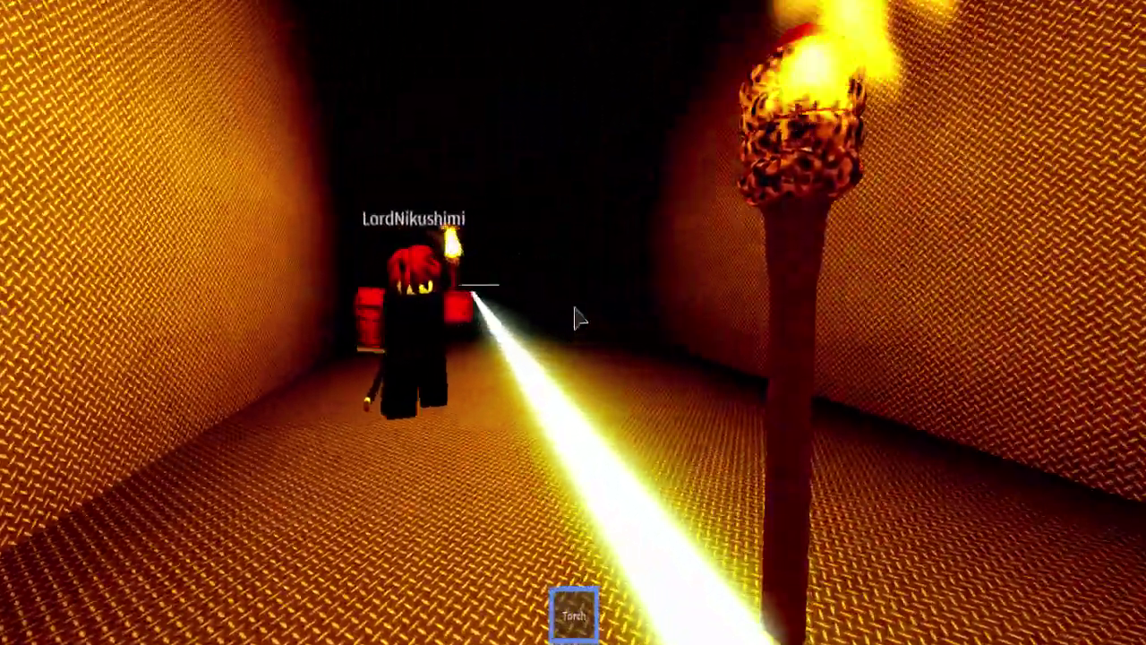
key(w)
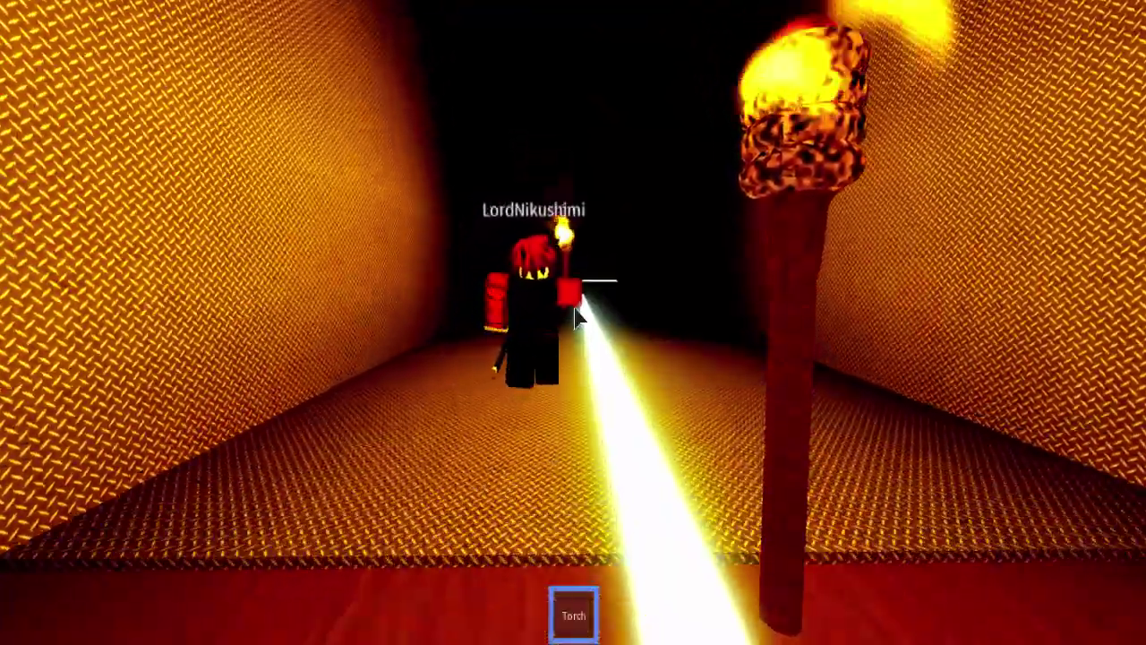
key(a)
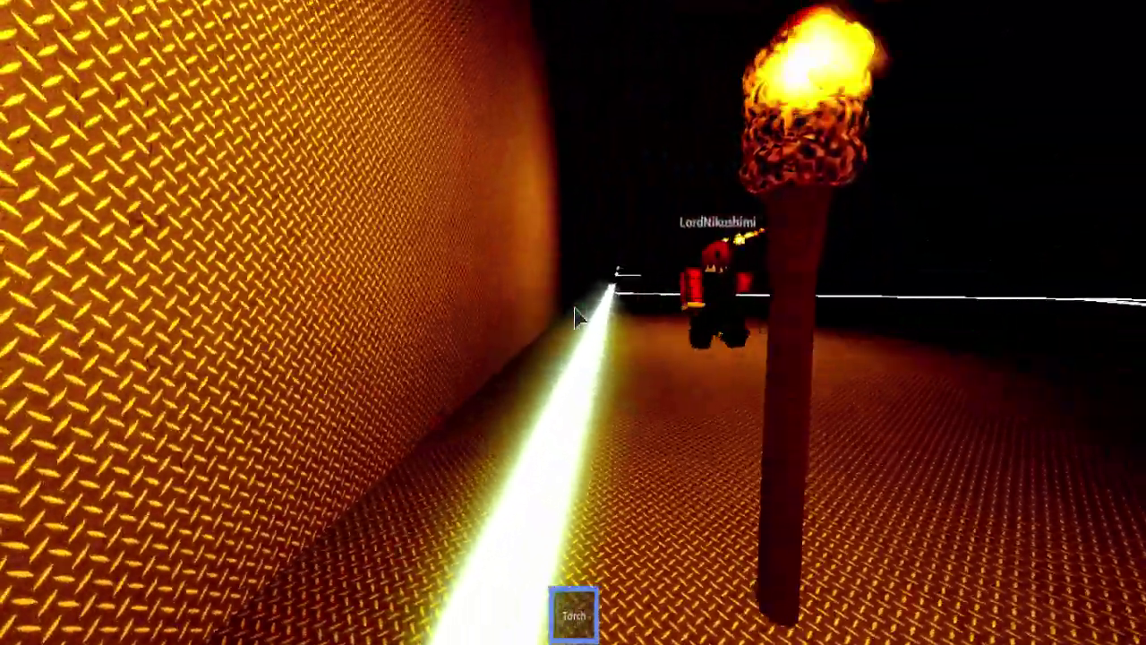
key(w)
key(w)
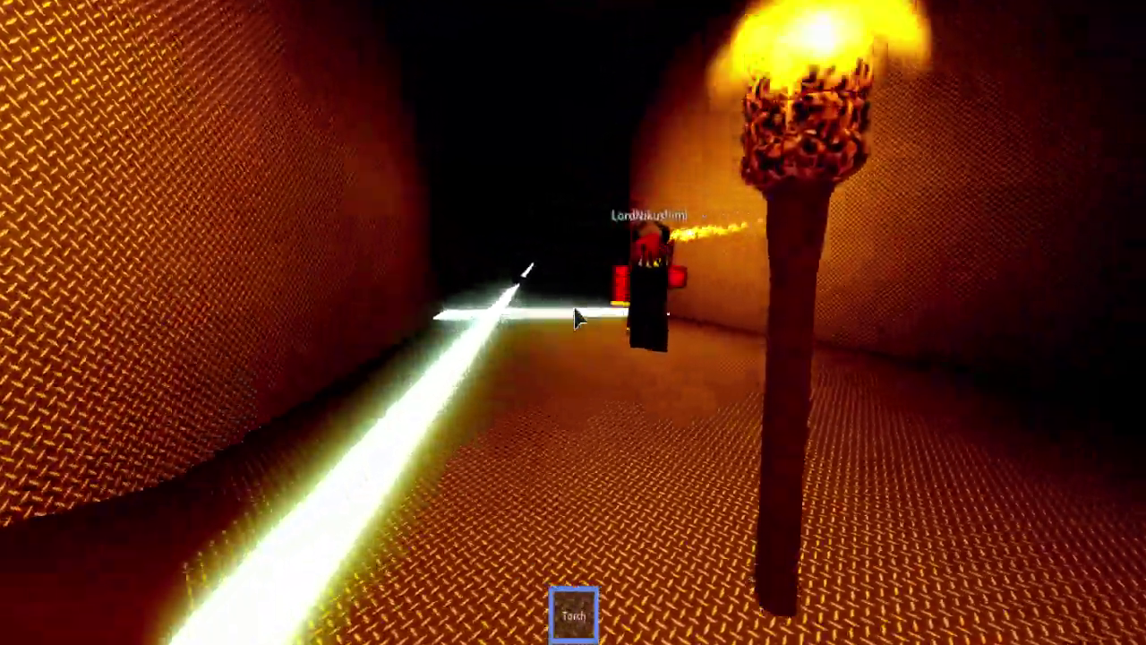
key(w)
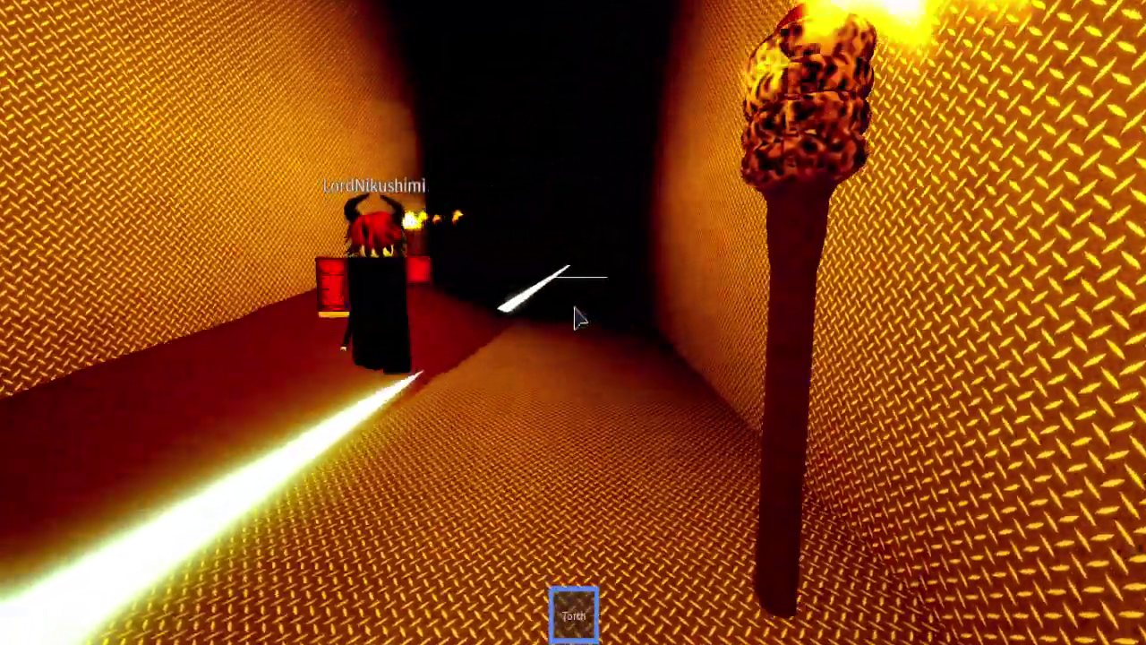
key(w)
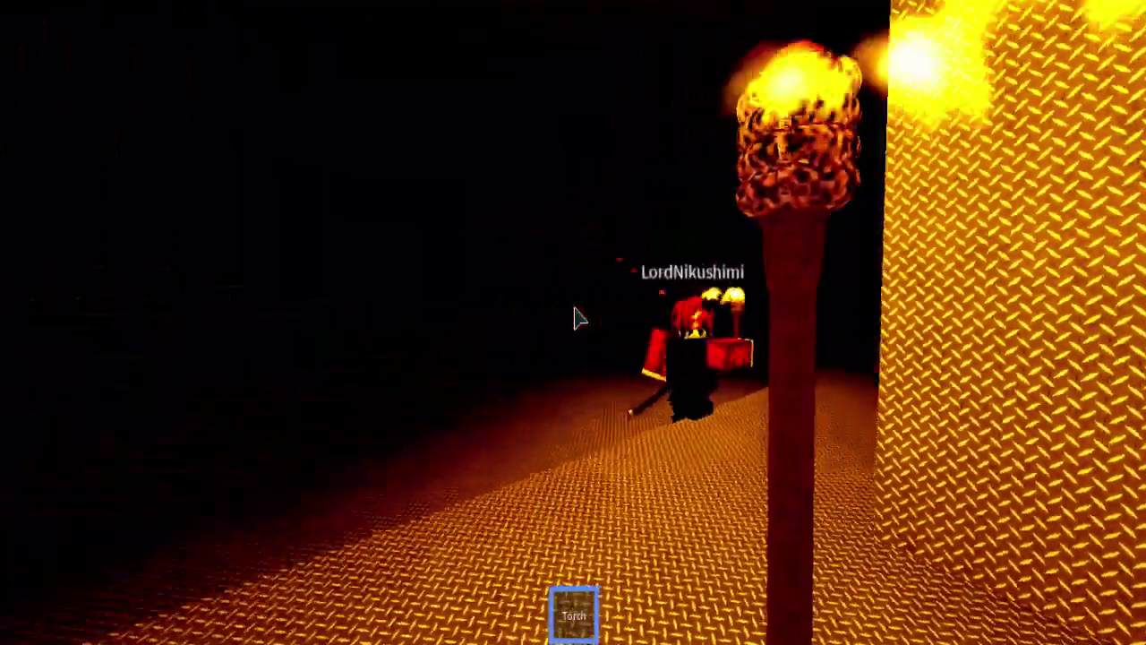
Fall through the glowing floor hole, then cross the dark room to the textured wall.
key(w)
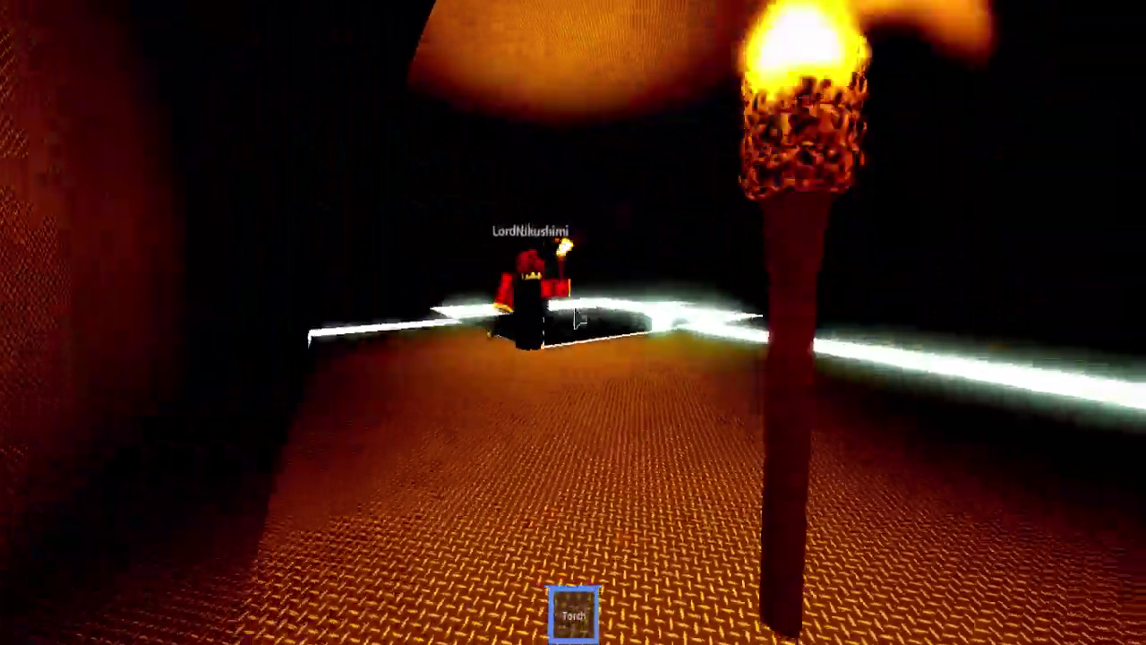
scroll(578, 320, down, 3)
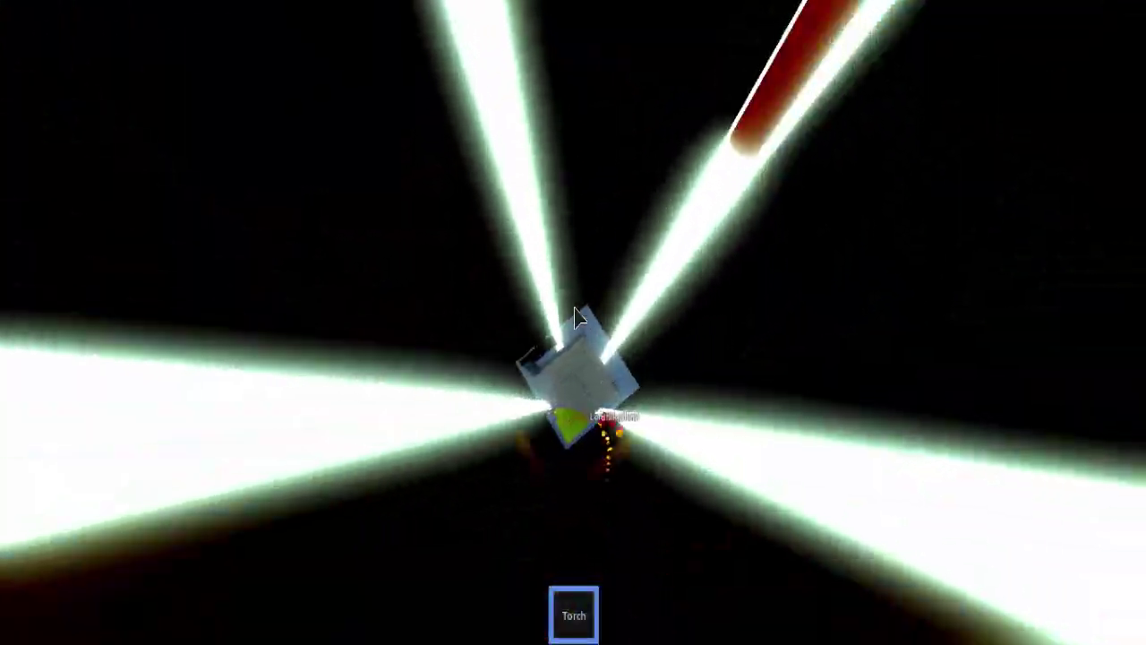
scroll(578, 319, up, 3)
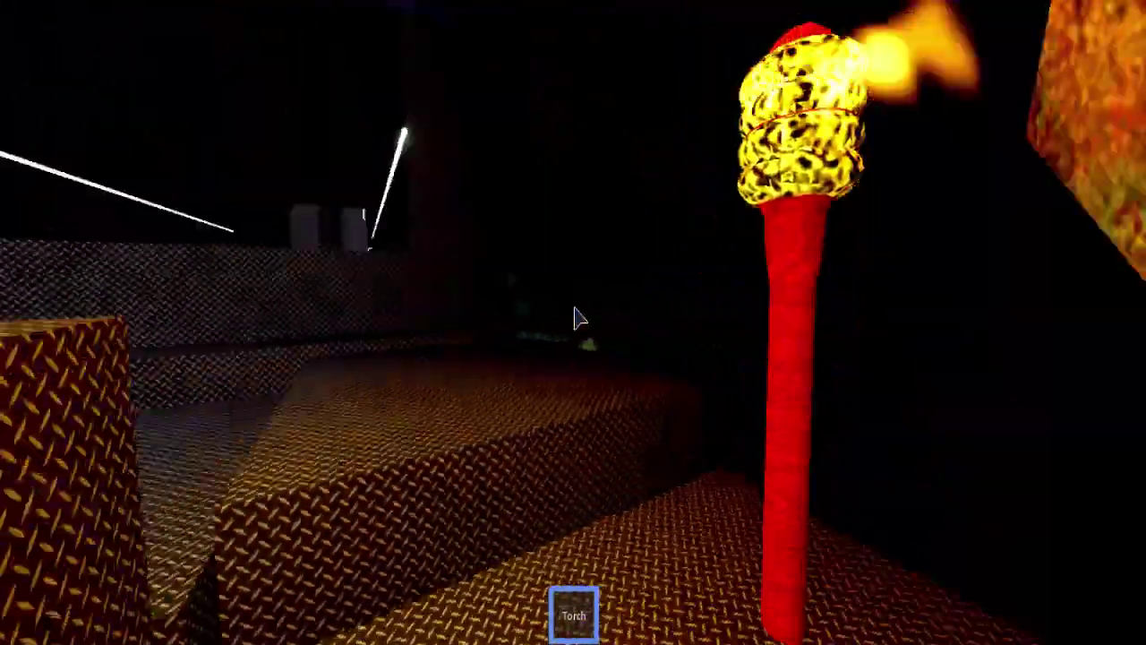
key(w)
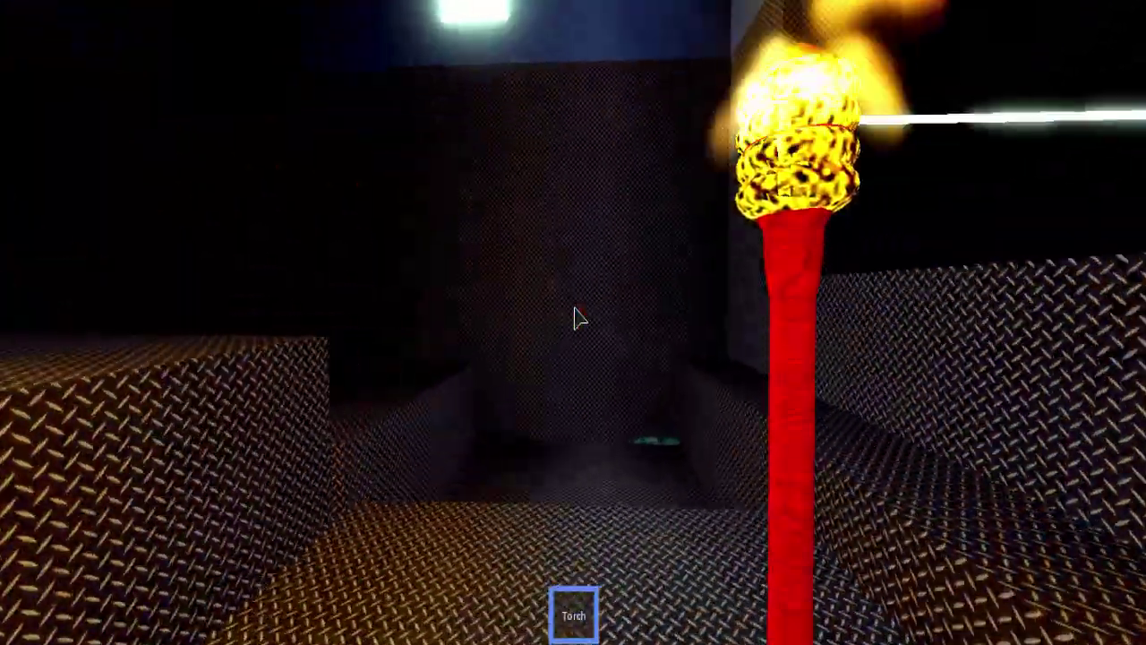
key(w)
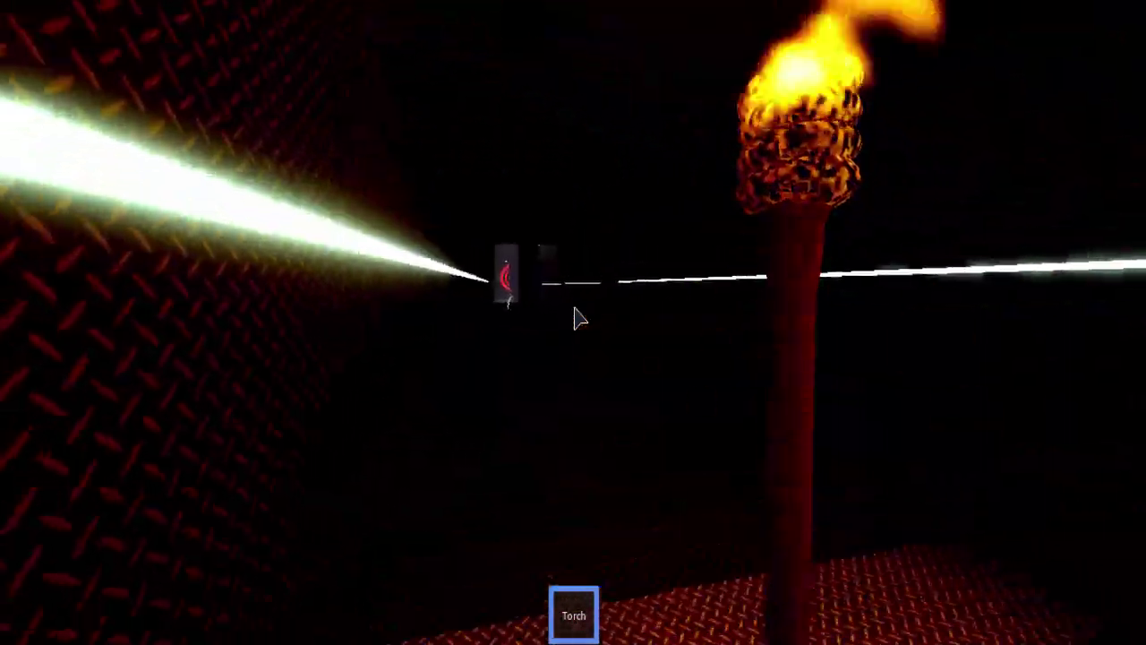
key(w)
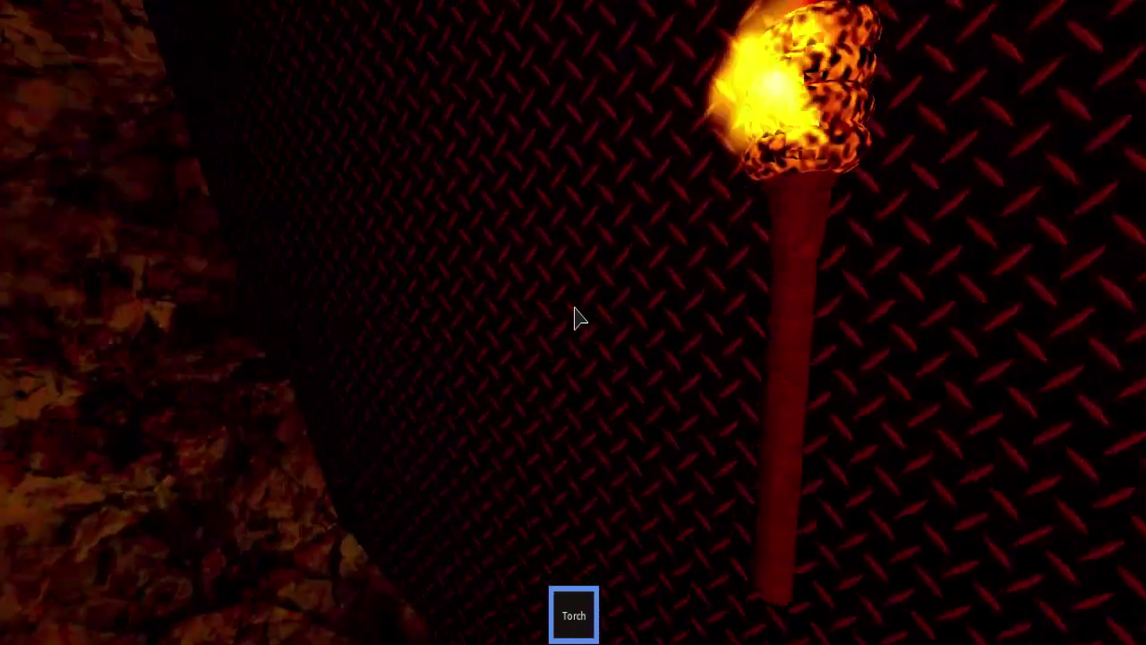
key(w)
key(w)
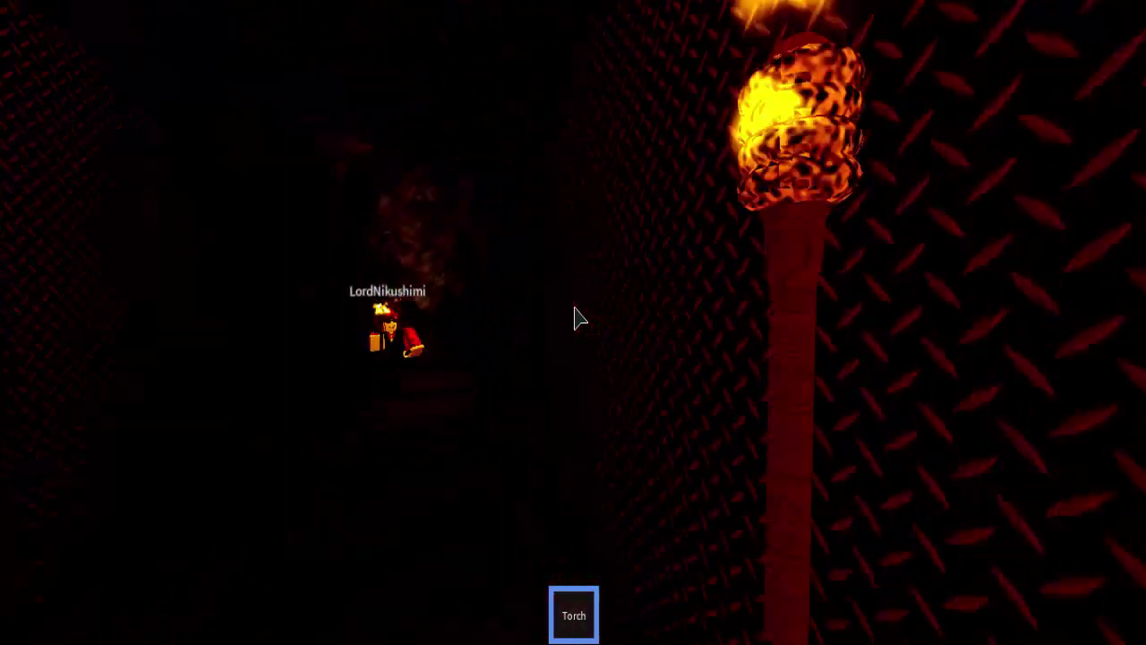
Follow the other player through the cave section into the lit corridor.
key(w)
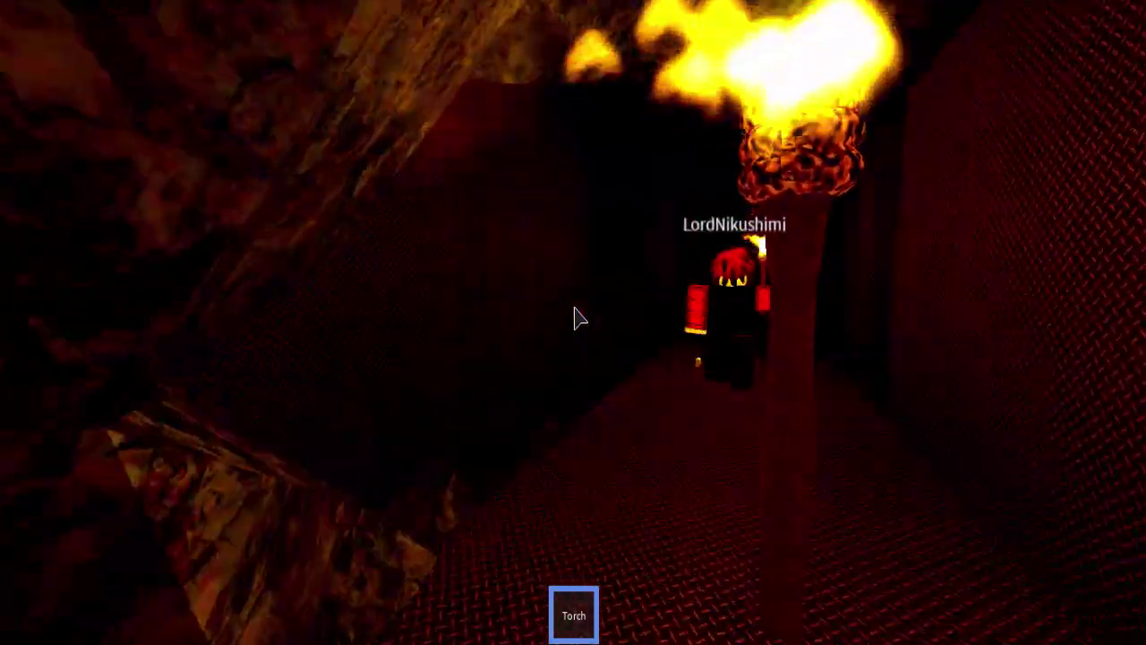
key(w)
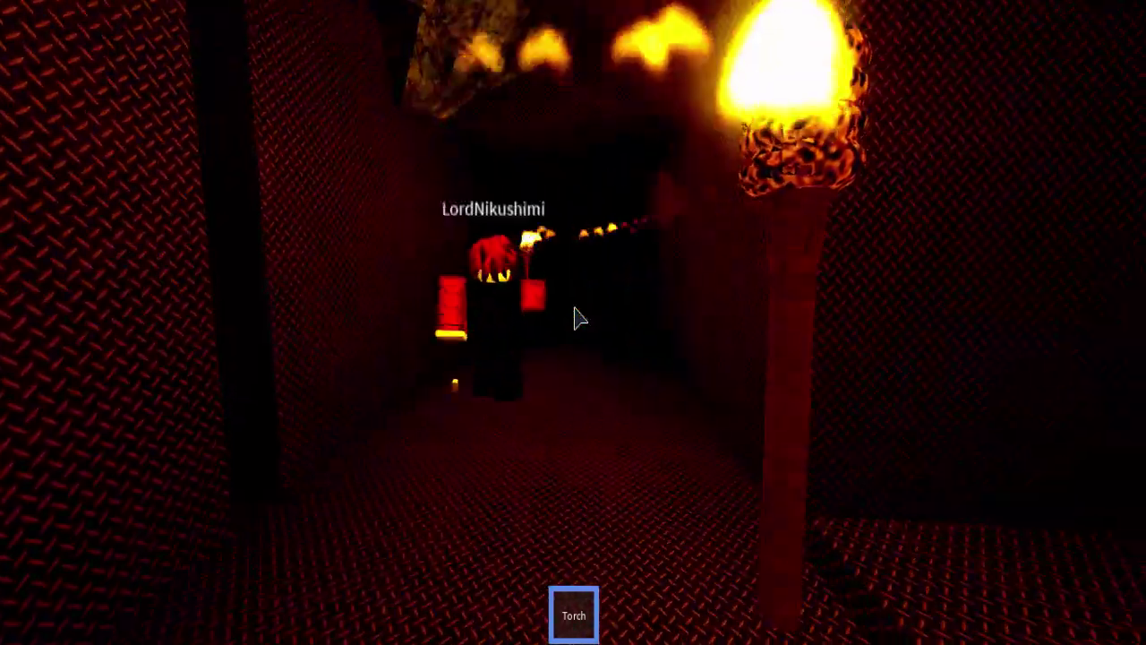
key(w)
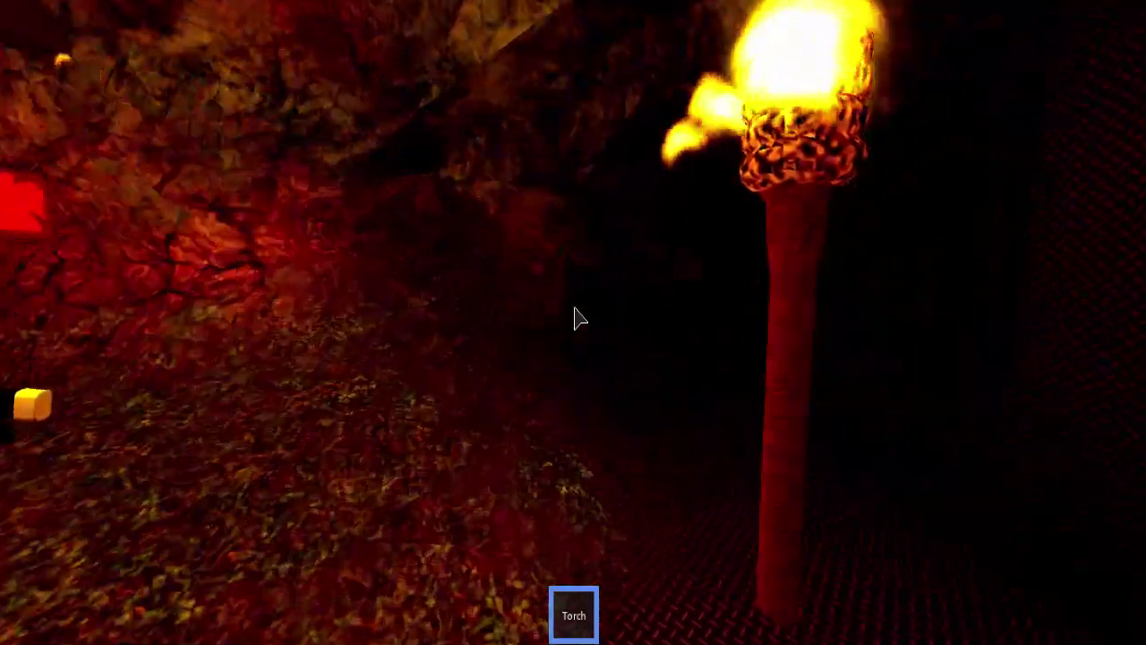
key(w)
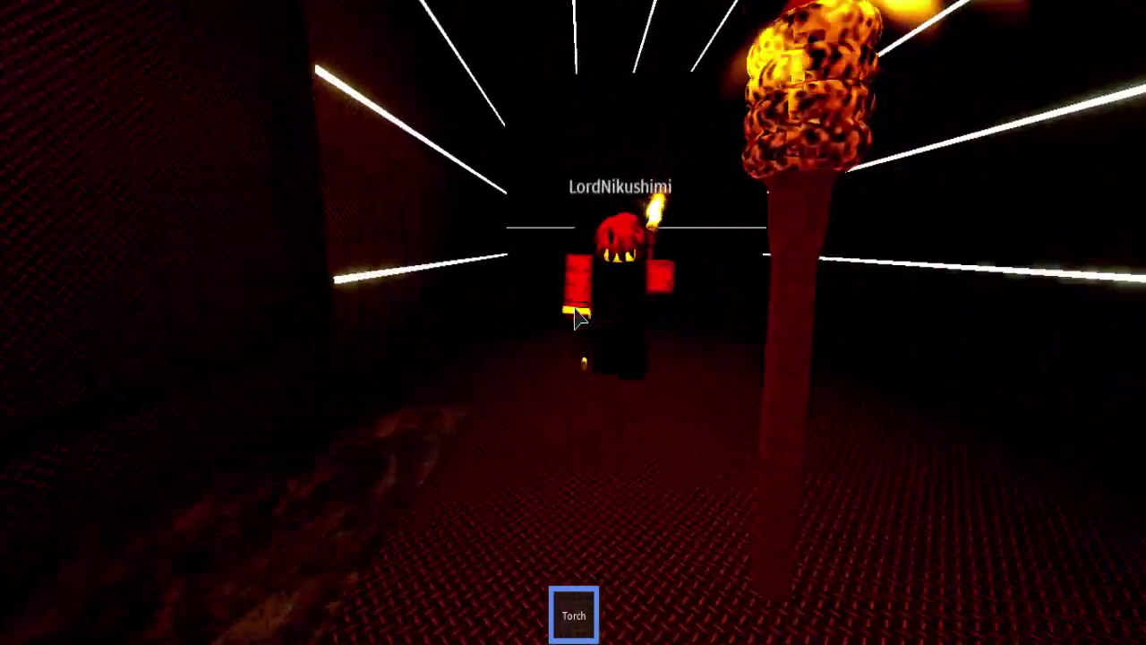
Circle and back away from the other player, then turn the view to face them.
key(w)
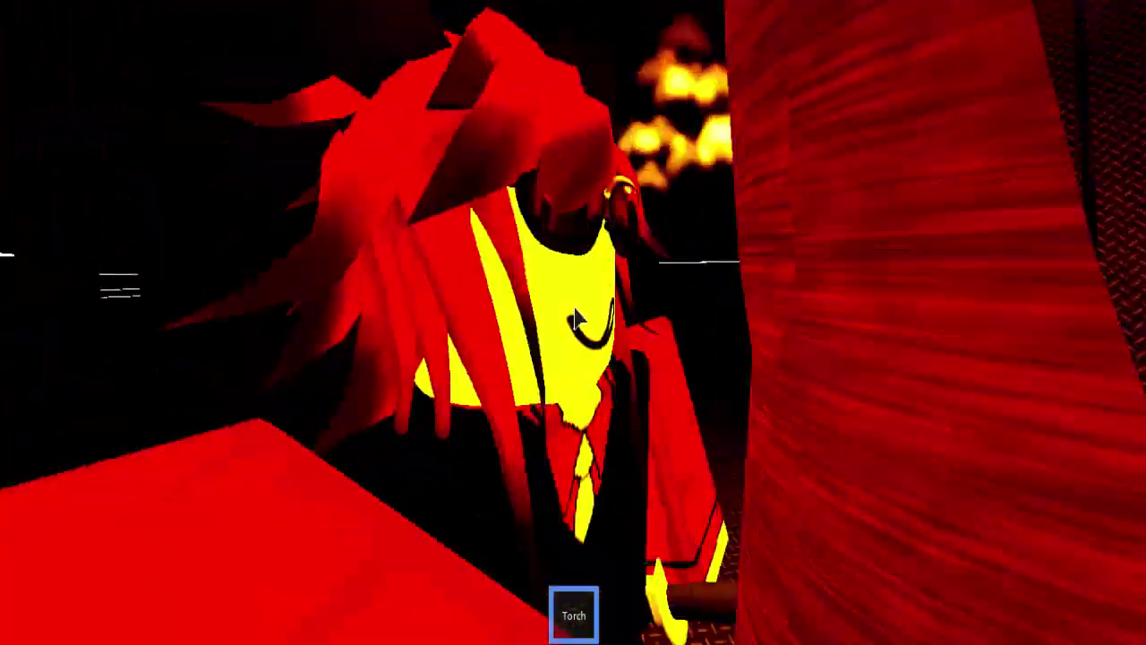
key(w)
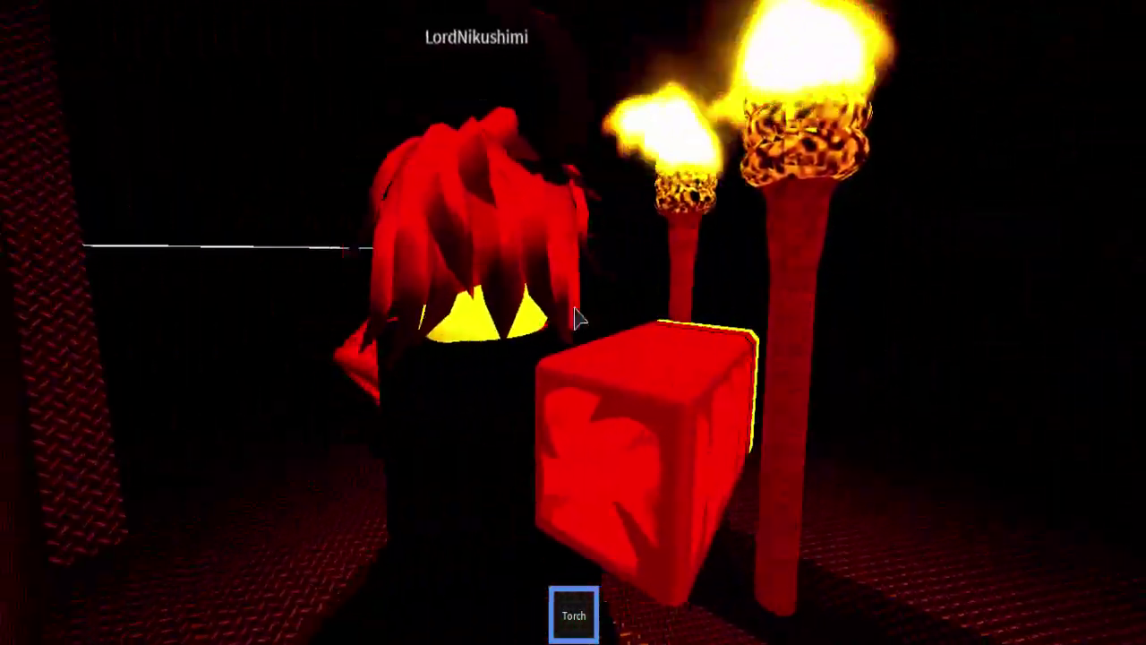
key(w)
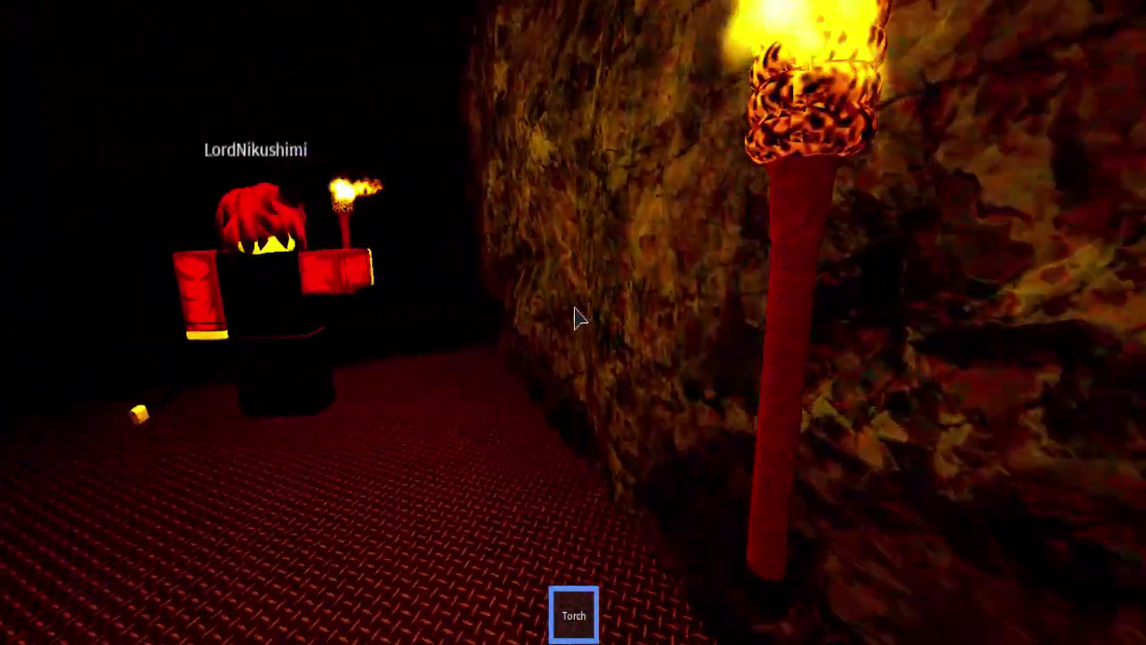
key(s)
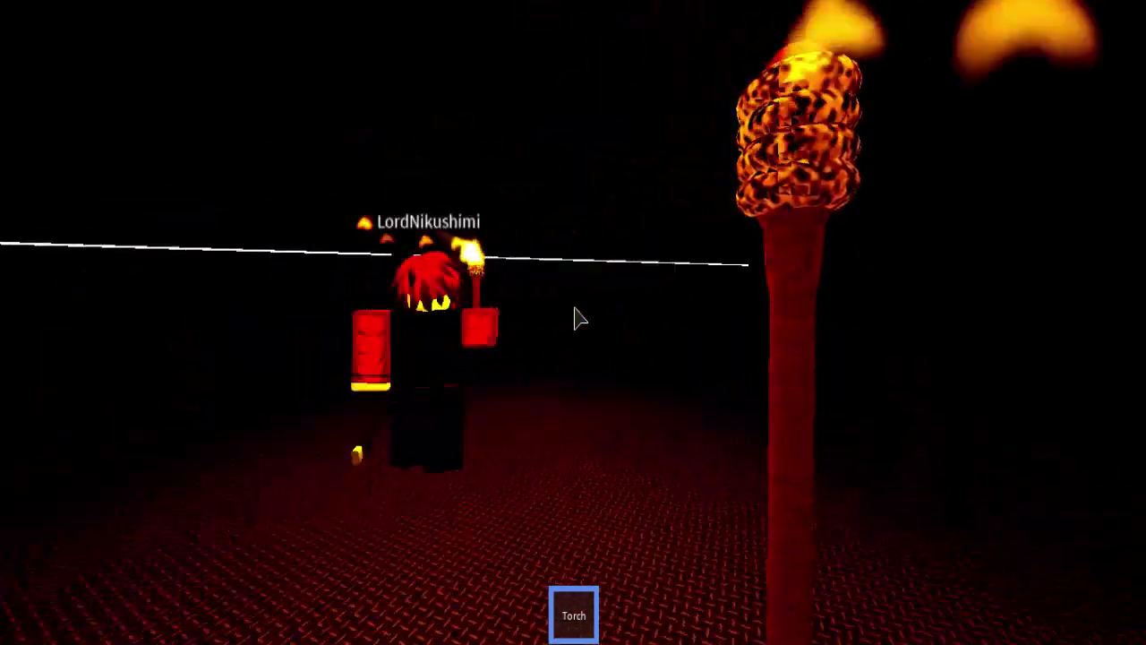
key(w)
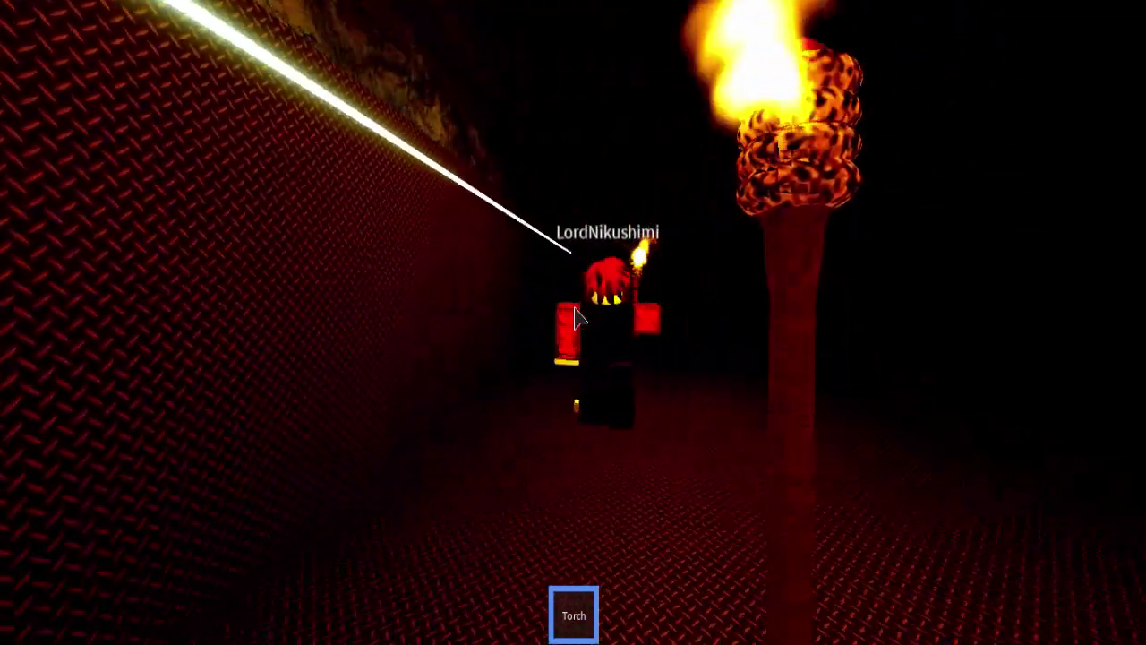
key(w)
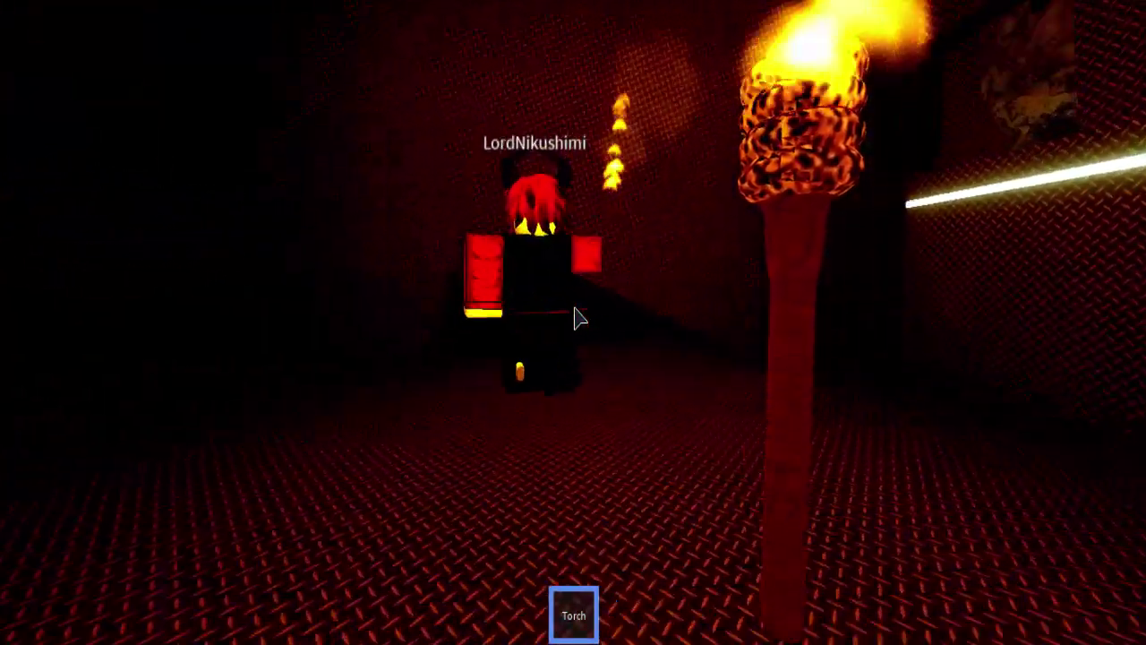
drag(577, 318, 577, 318)
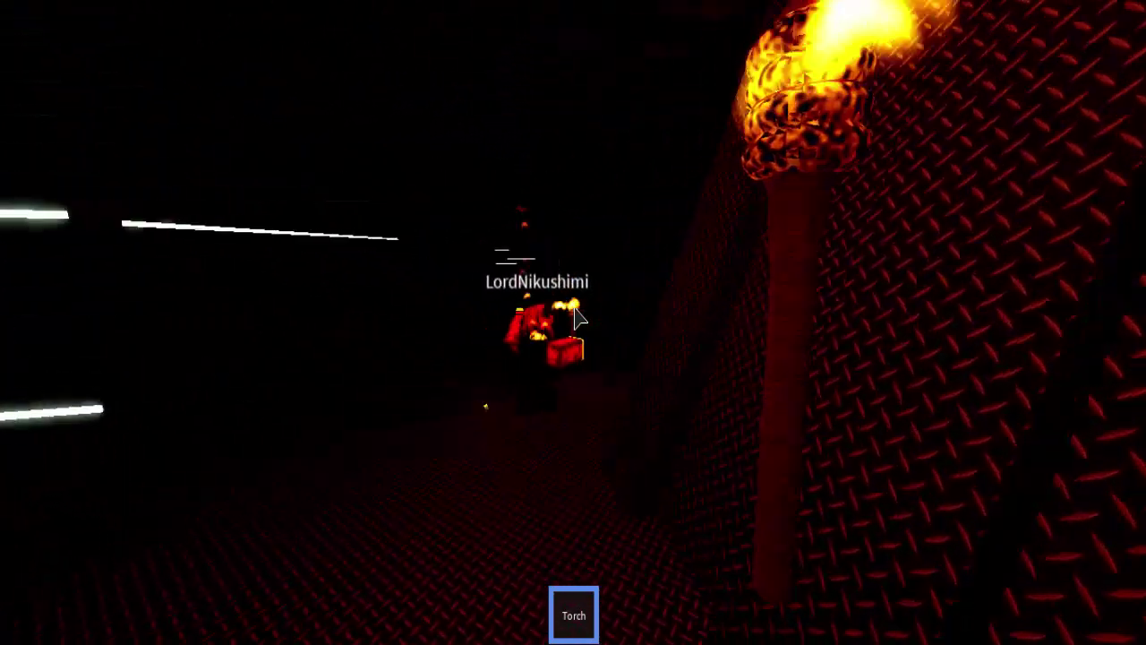
drag(578, 318, 578, 318)
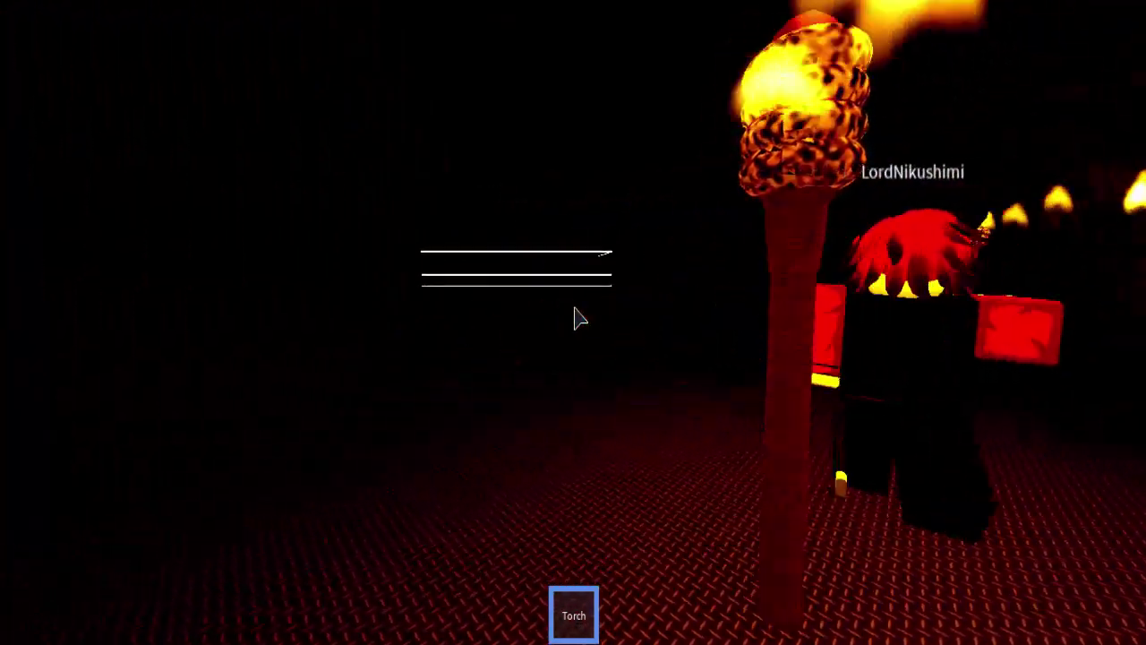
Scan the room and nearby corridors with mouse-look until the other player is found.
drag(577, 318, 577, 318)
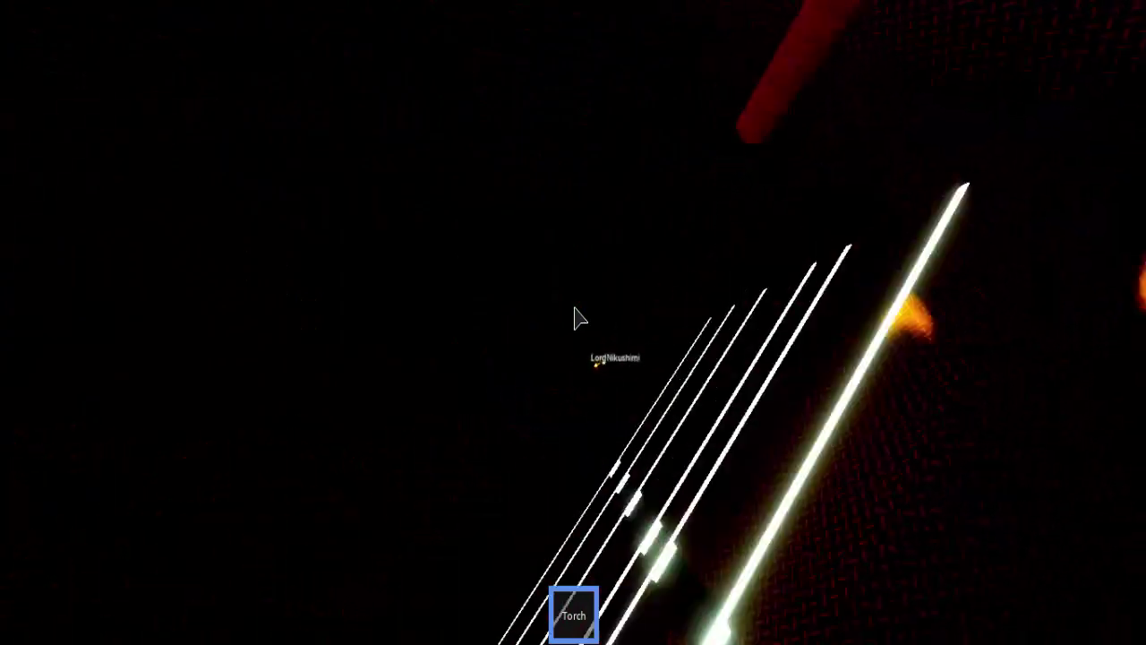
drag(578, 318, 578, 318)
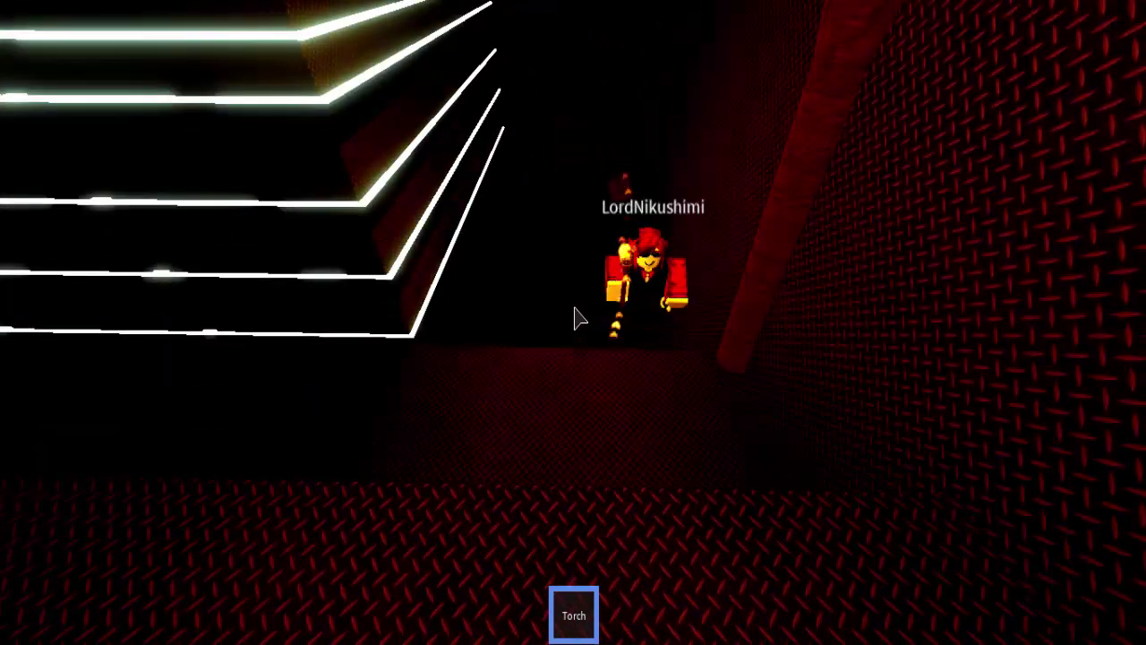
drag(578, 318, 577, 318)
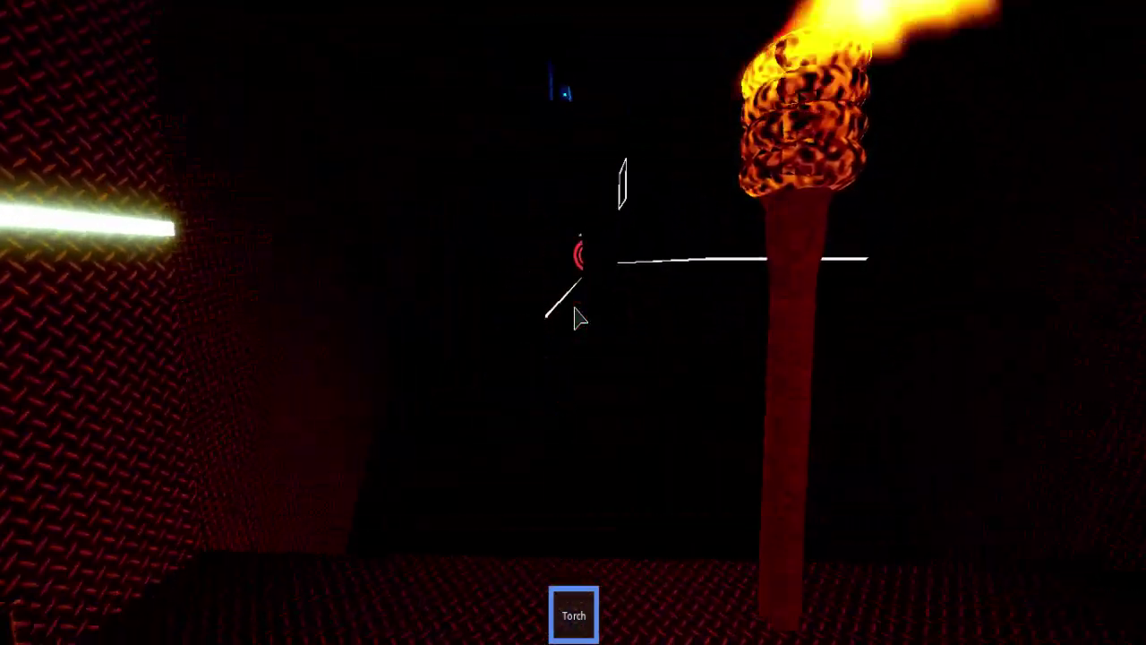
Walk past the crossing laser beams toward the torches, keeping the other player in view.
drag(578, 318, 577, 318)
key(w)
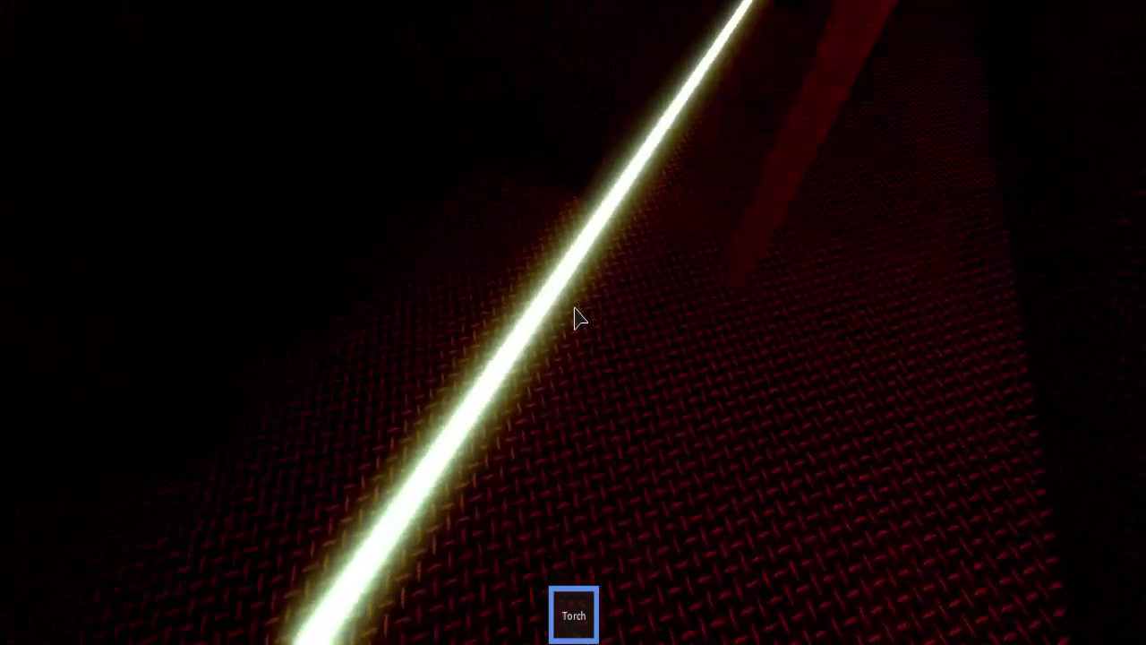
drag(577, 317, 578, 318)
key(w)
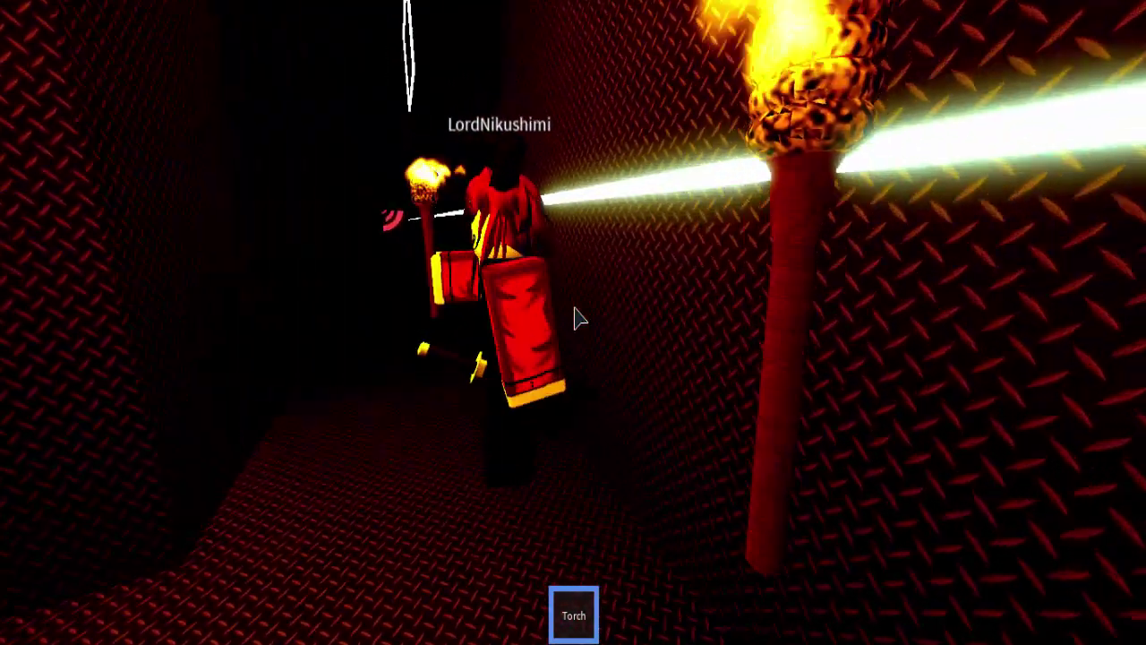
drag(577, 317, 578, 318)
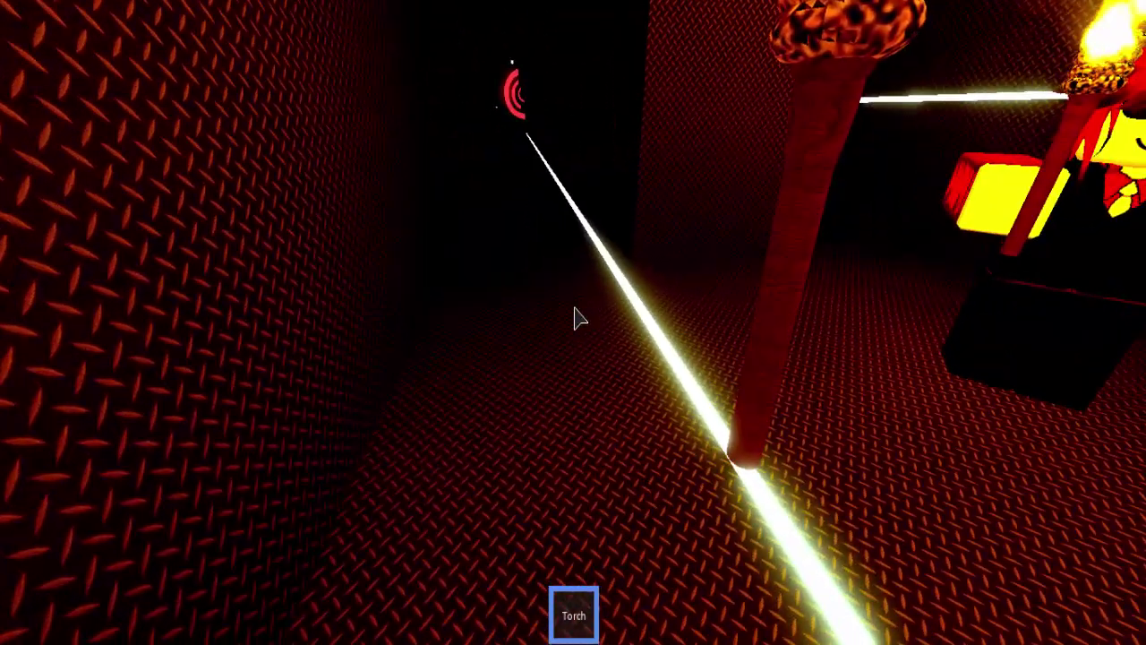
drag(578, 318, 577, 318)
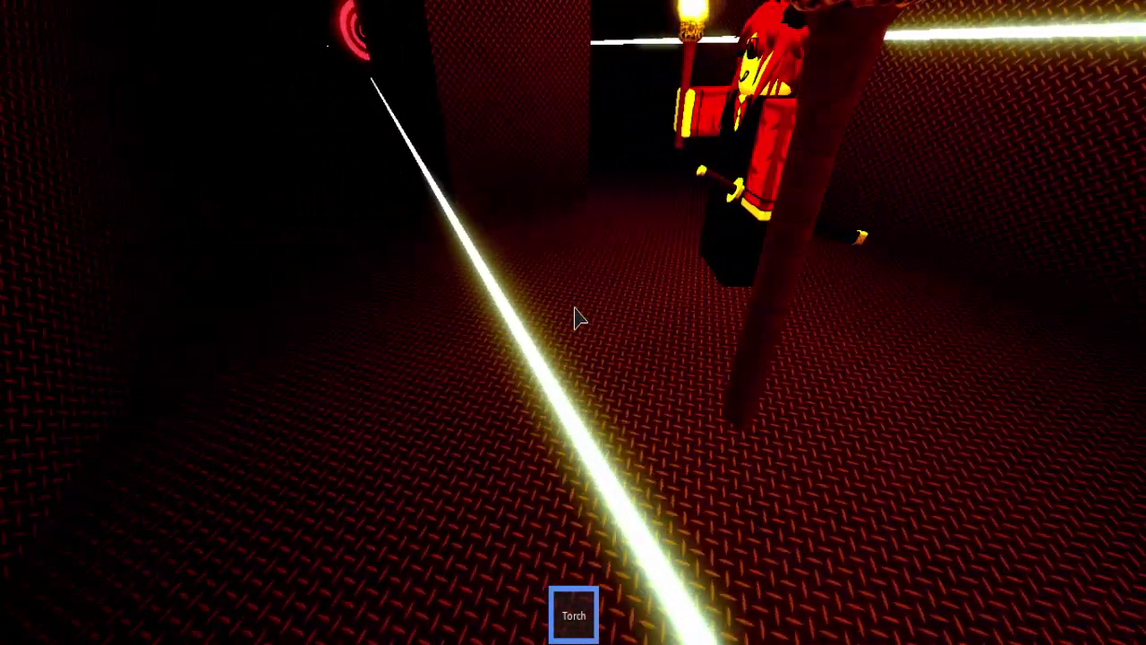
drag(577, 318, 577, 317)
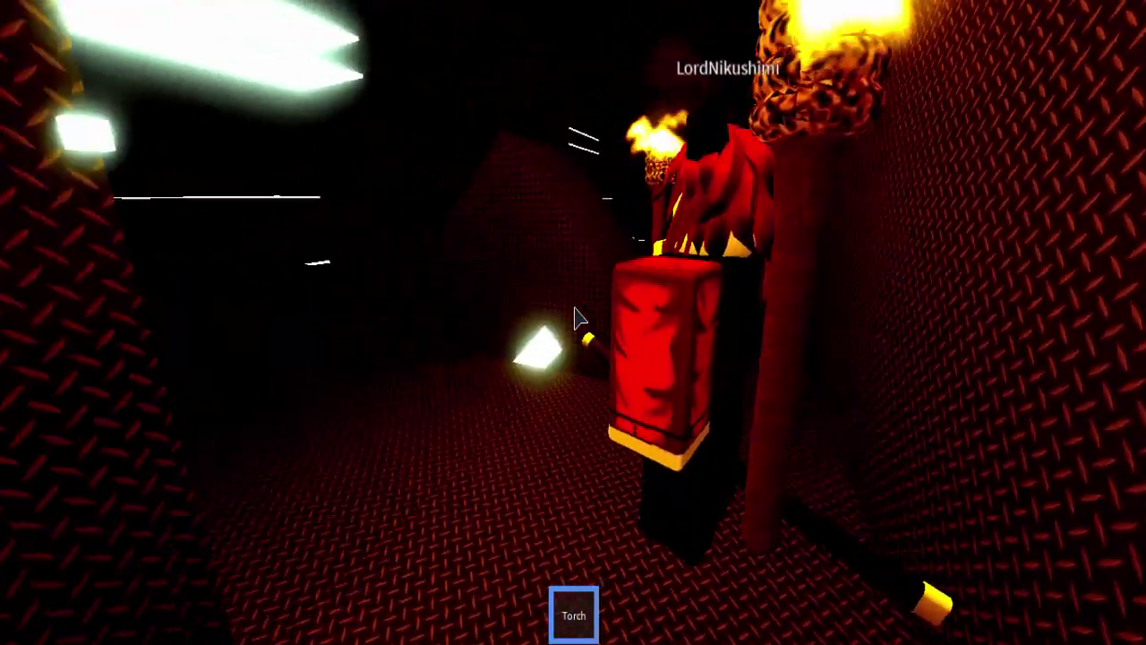
drag(577, 318, 577, 318)
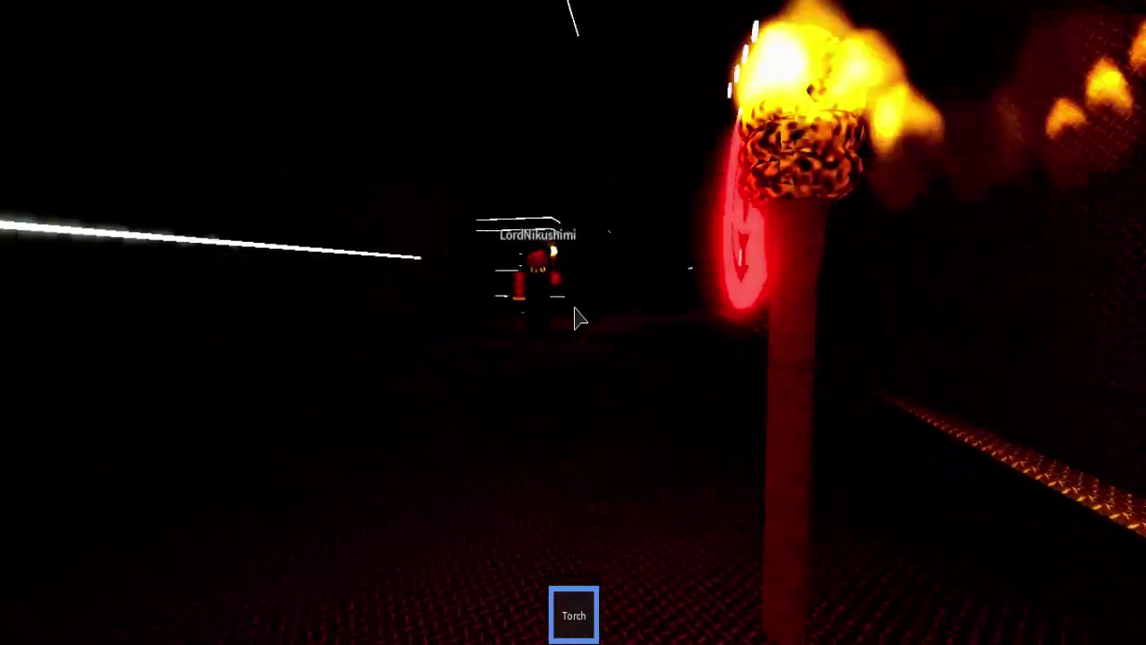
drag(578, 318, 577, 318)
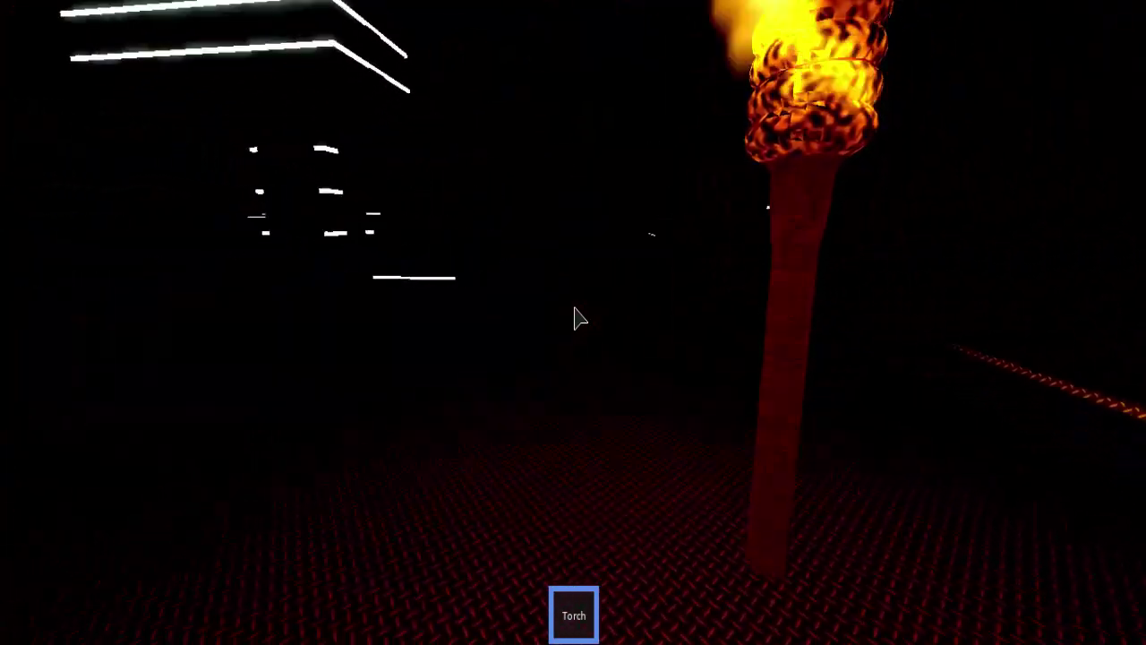
Look around with the mouse while walking down the pitch-dark corridor.
drag(577, 318, 577, 318)
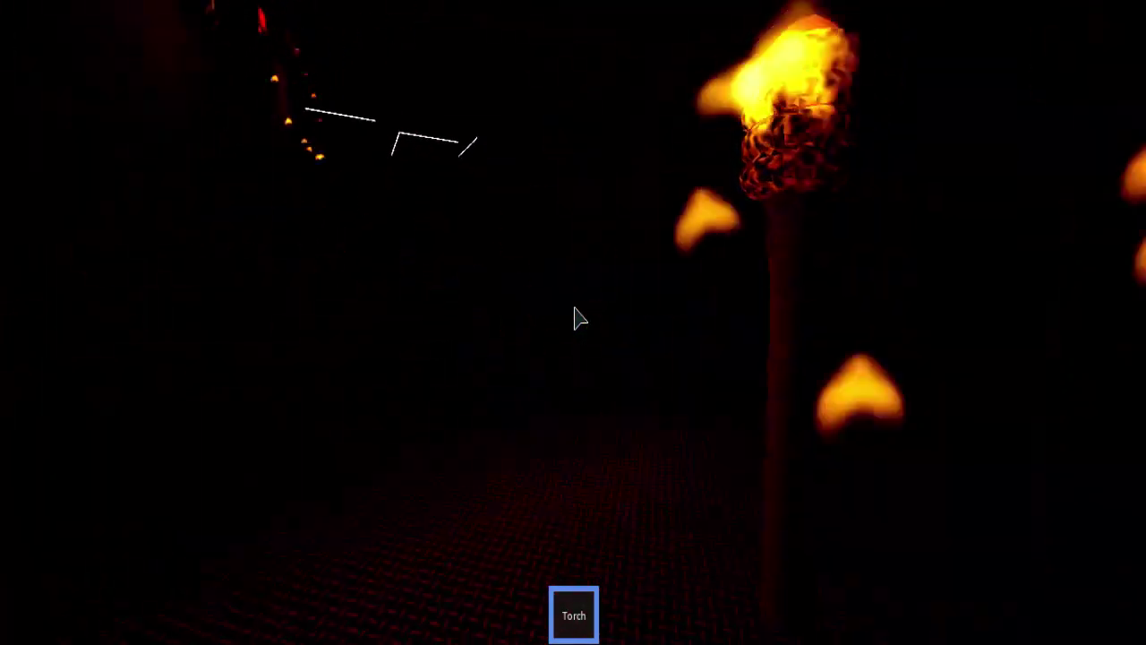
Walk along the cave wall past the other player to the rock wall.
key(w)
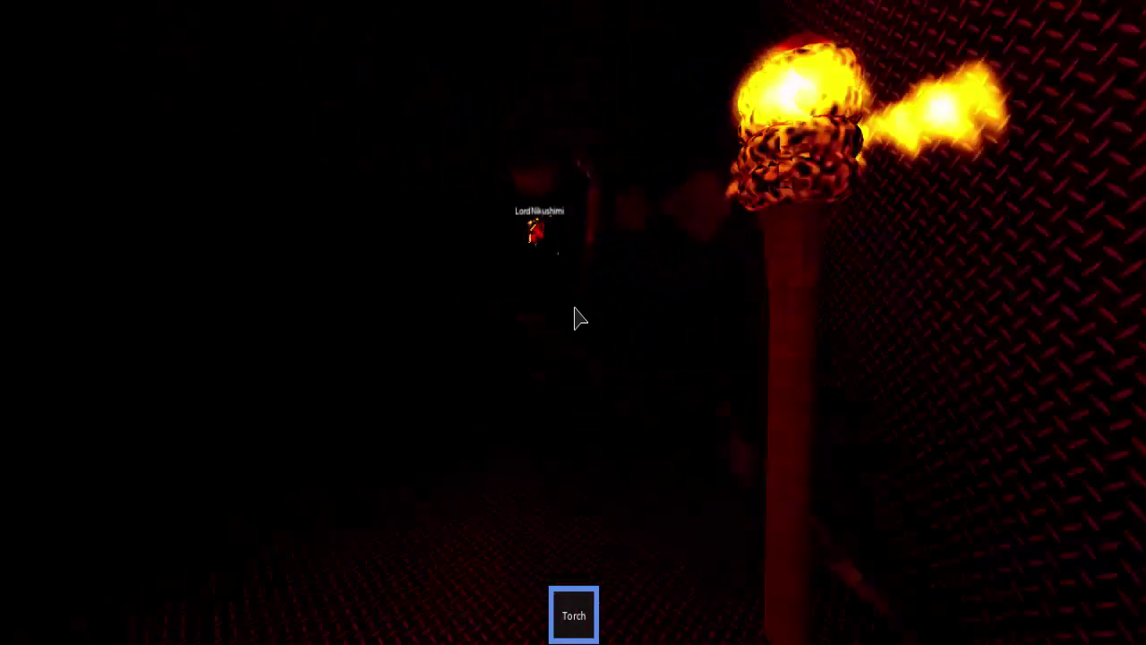
key(w)
key(w)
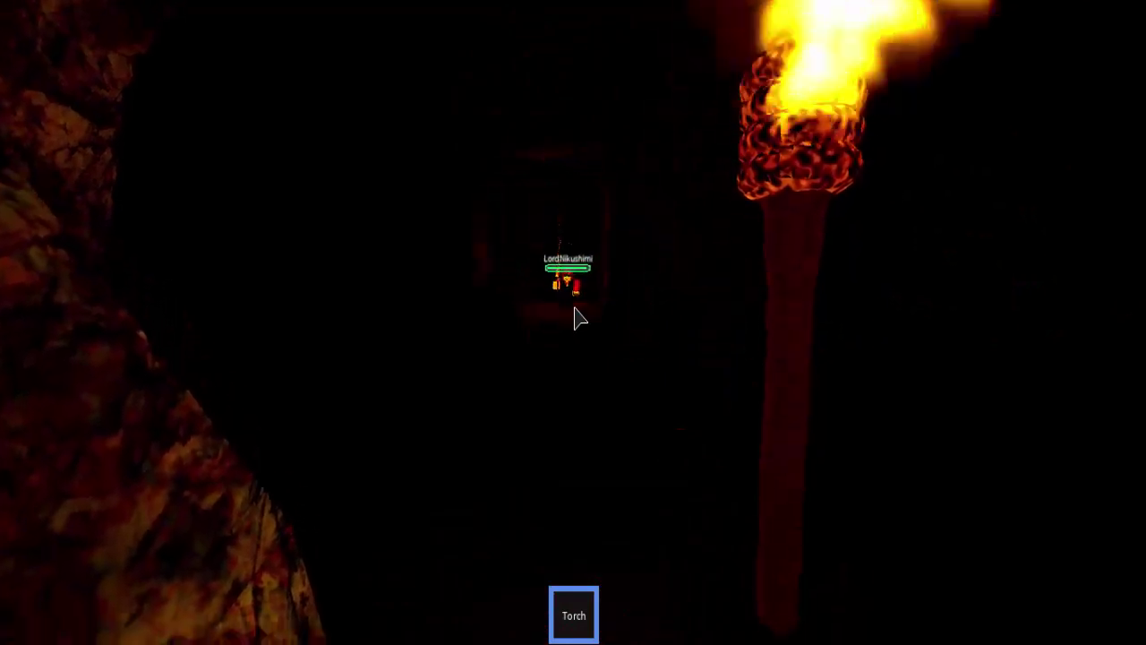
key(w)
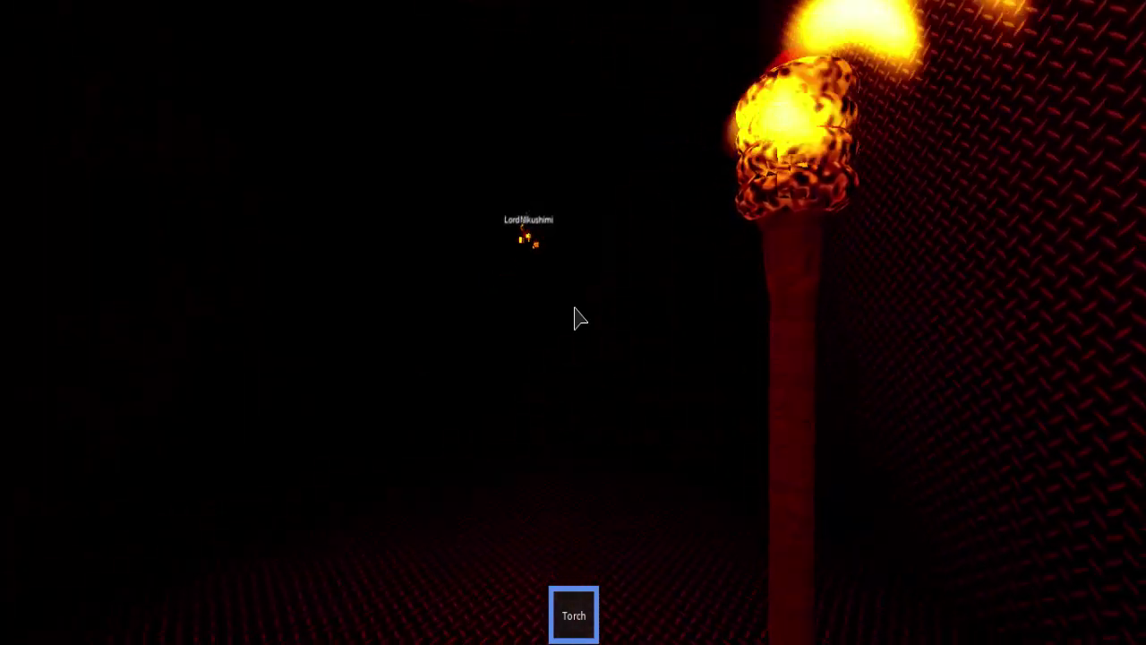
key(w)
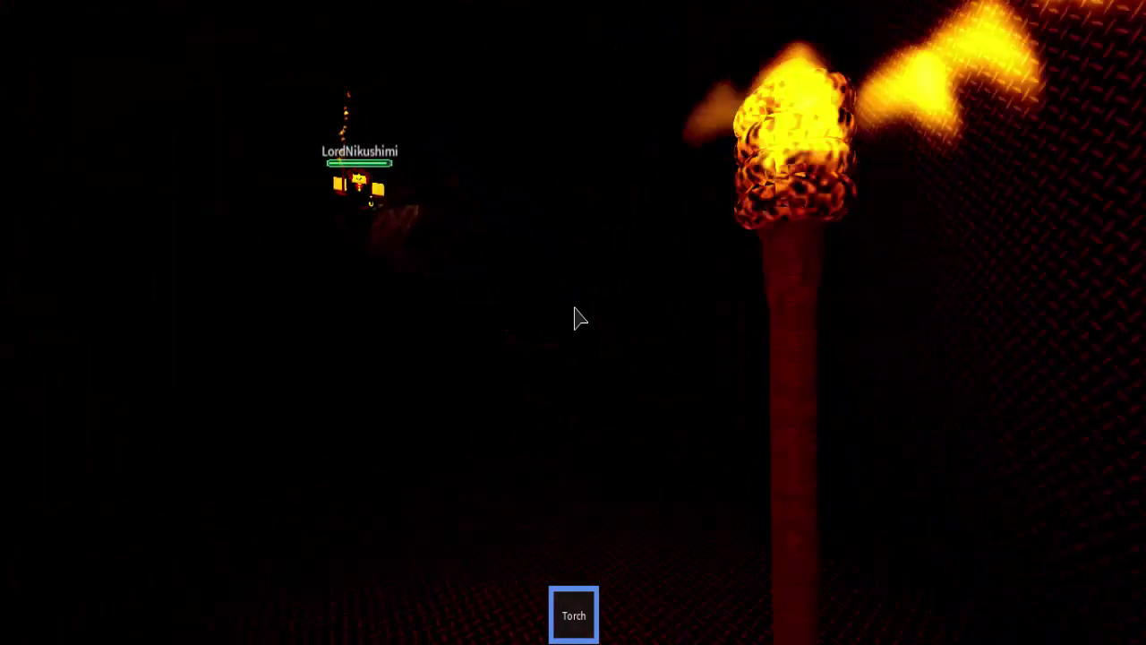
key(w)
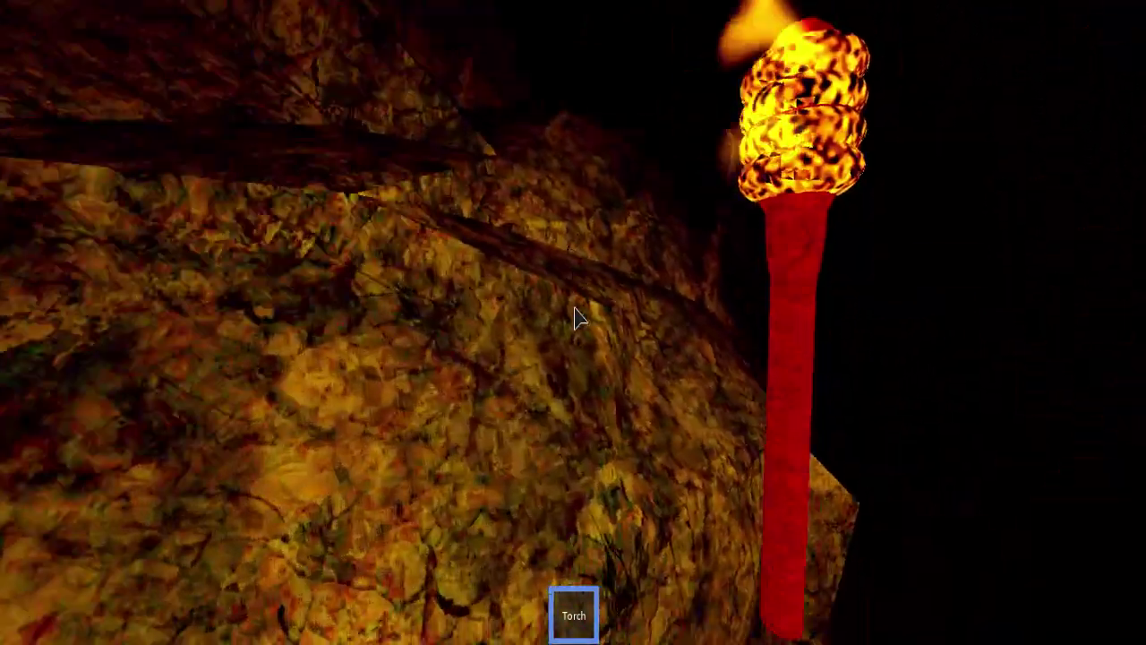
key(w)
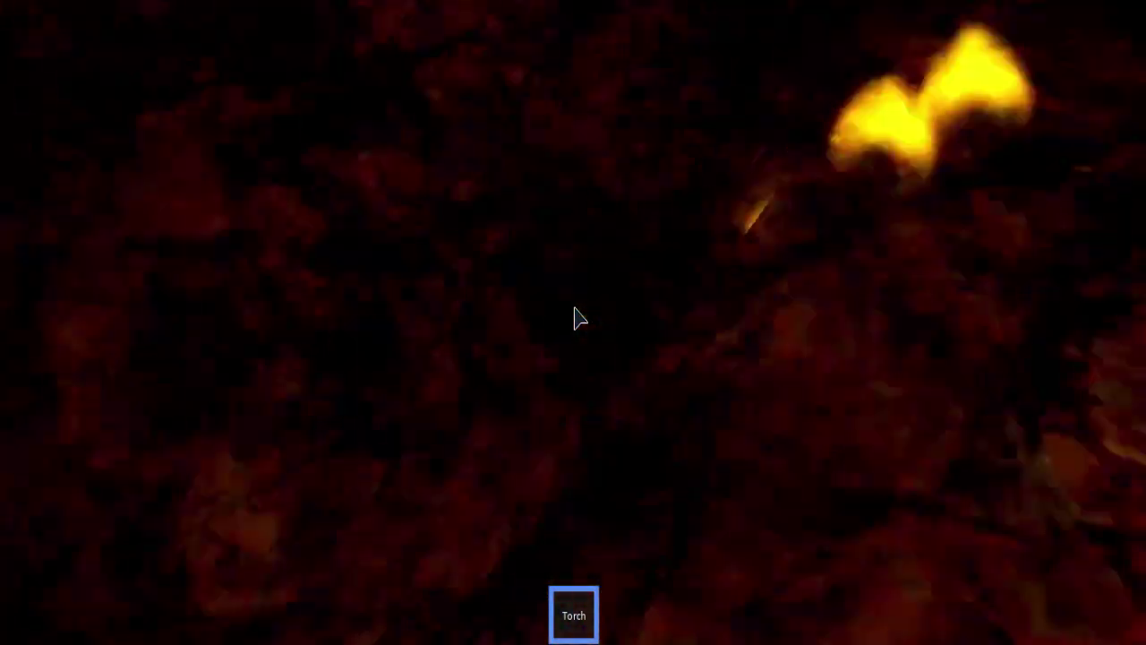
key(w)
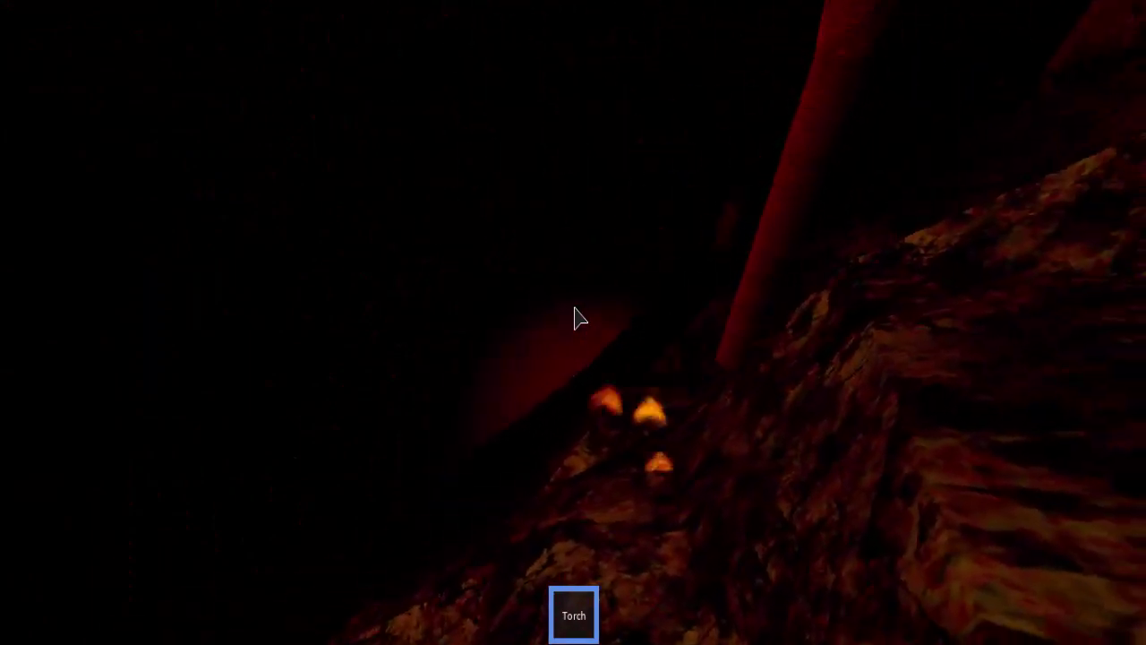
Turn around in the cave and walk along the glowing metal-walled corridor toward the torches.
key(w)
key(w)
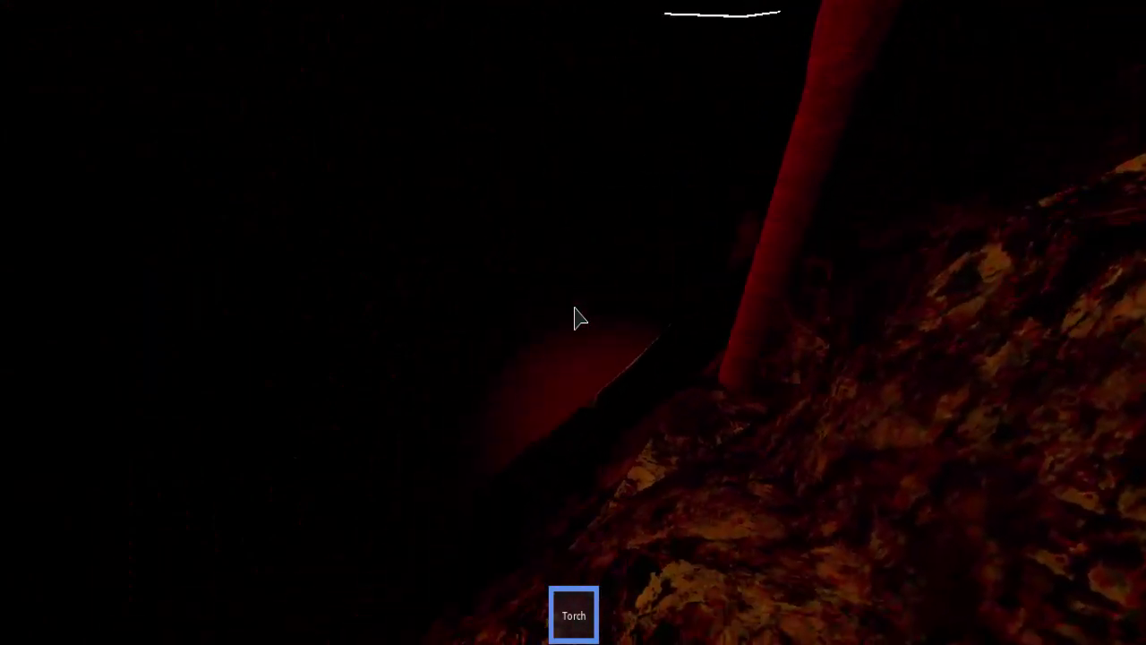
key(w)
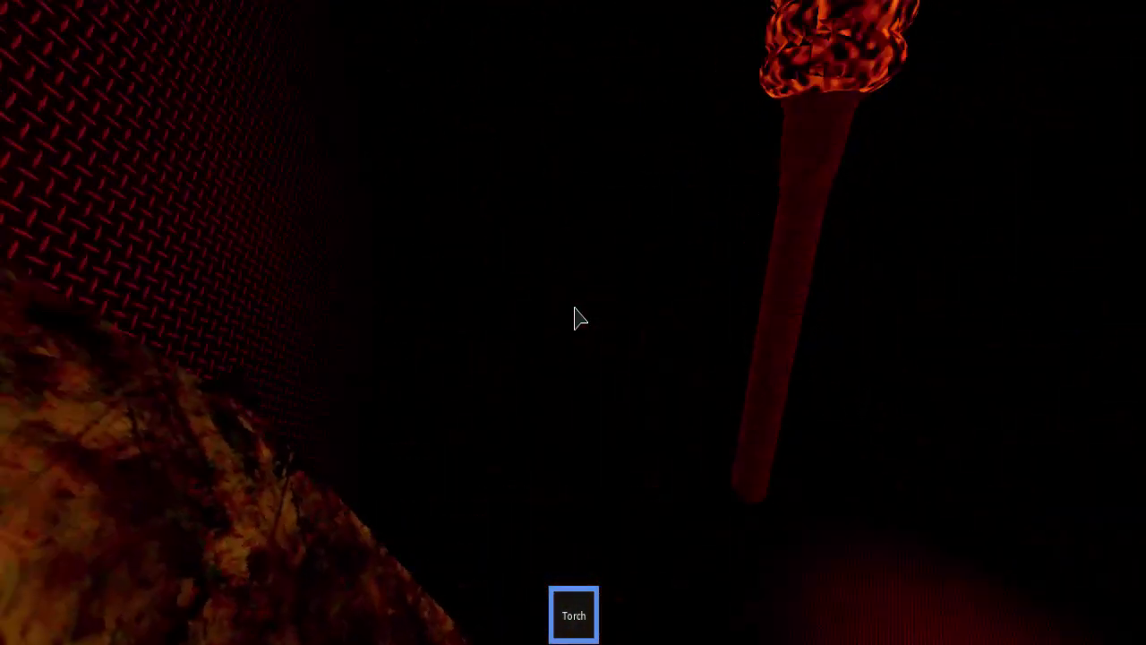
key(w)
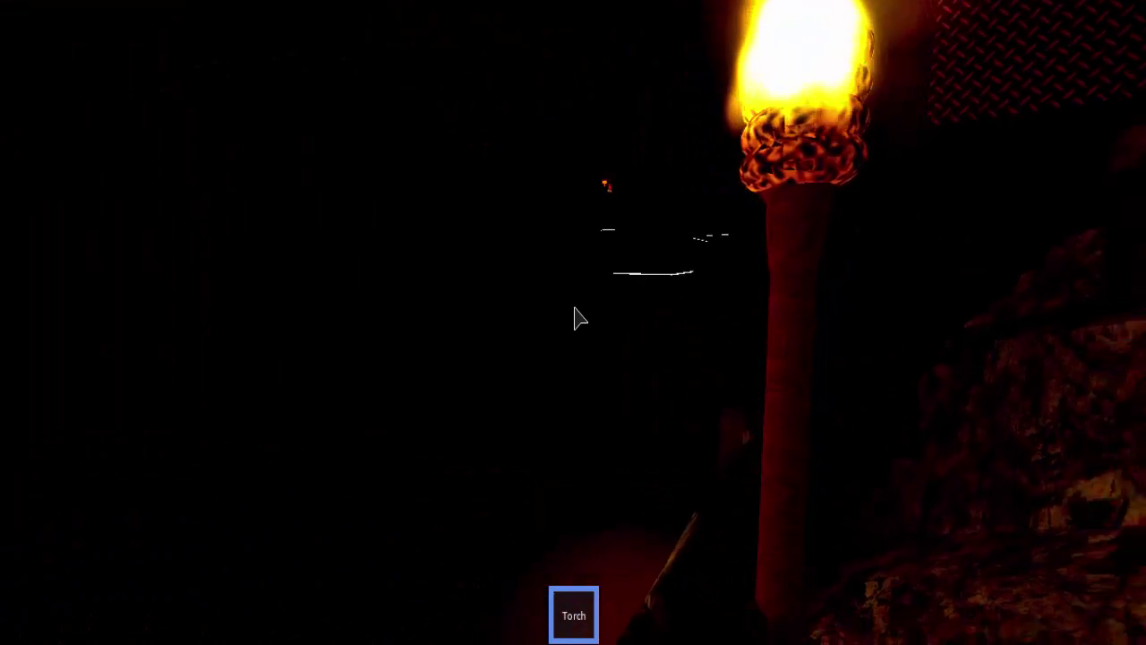
key(w)
key(w)
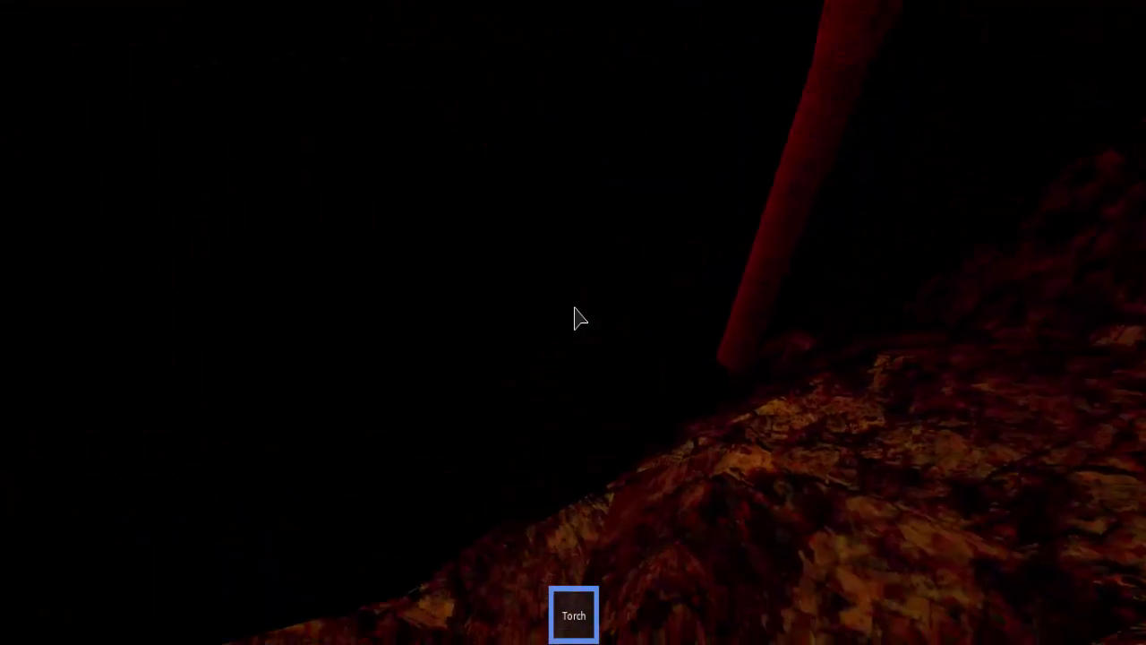
key(w)
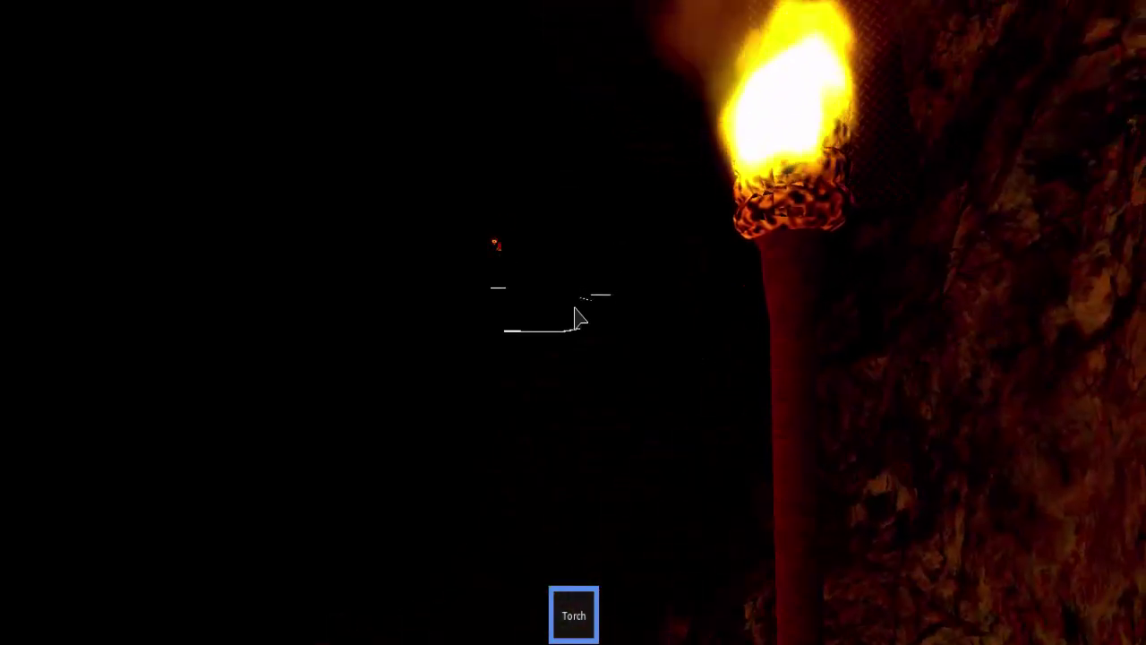
key(w)
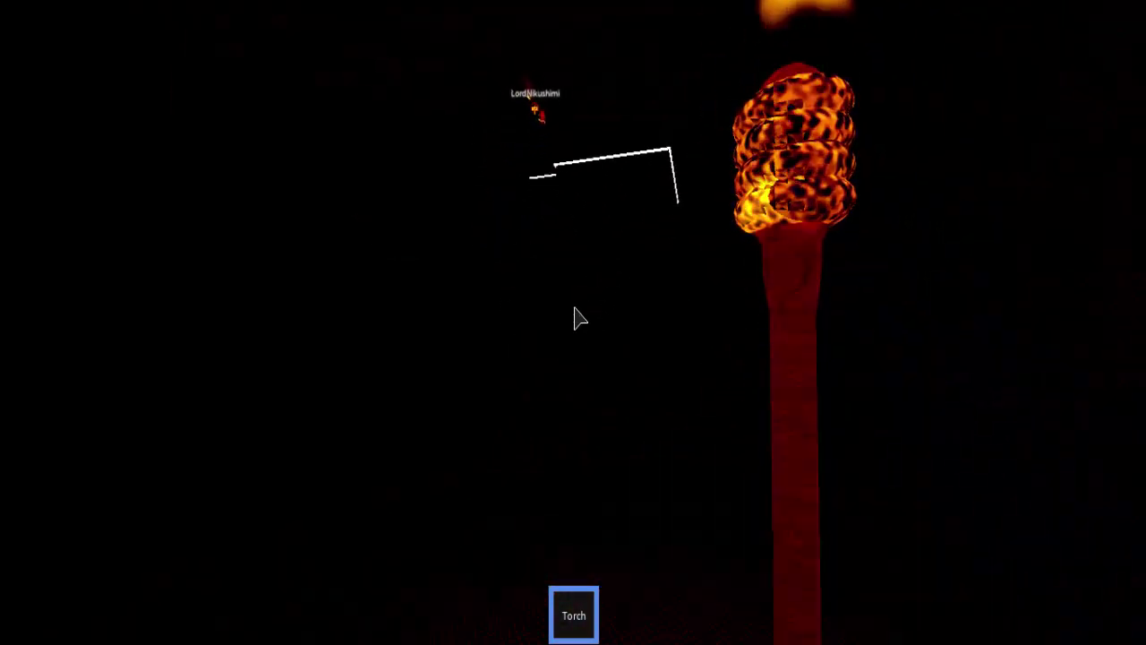
key(w)
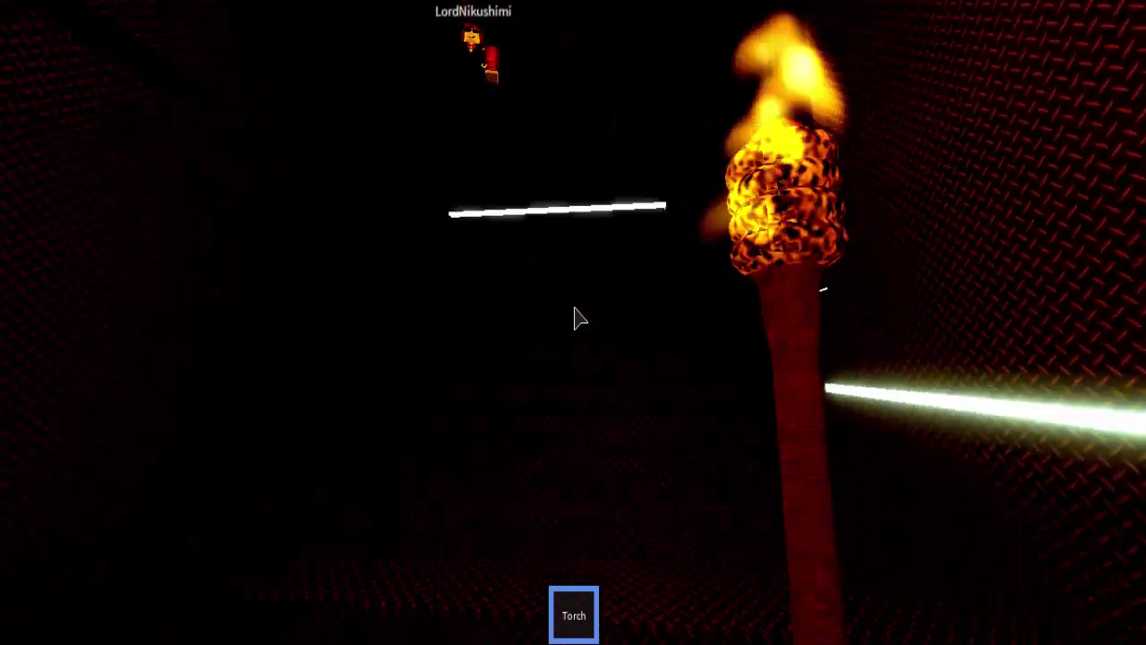
key(w)
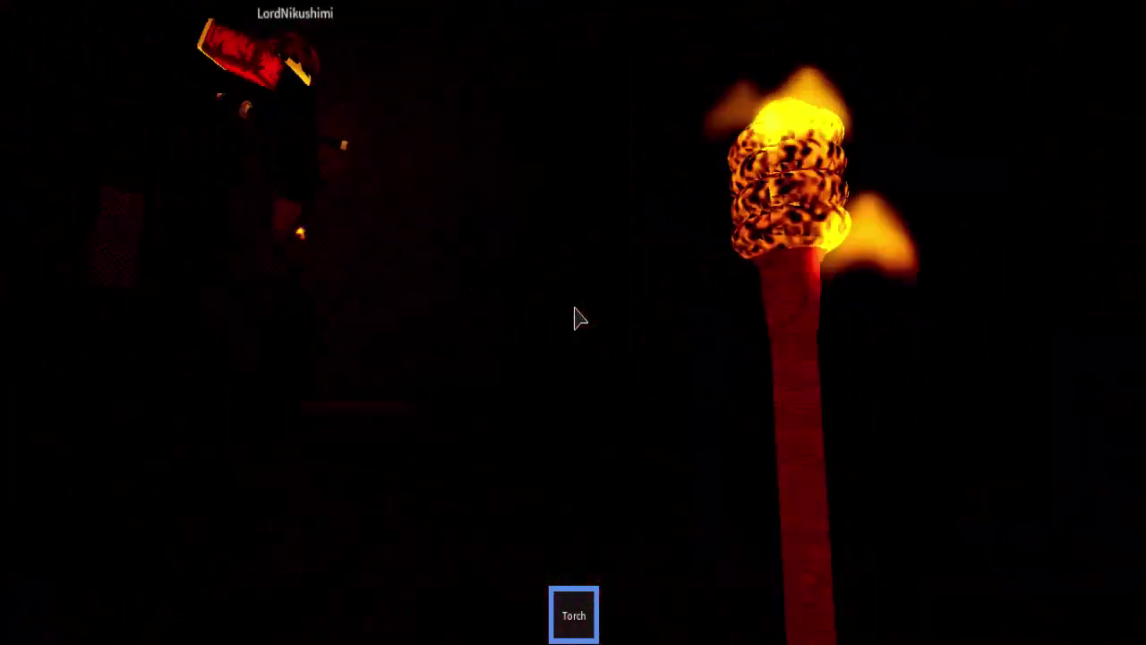
key(w)
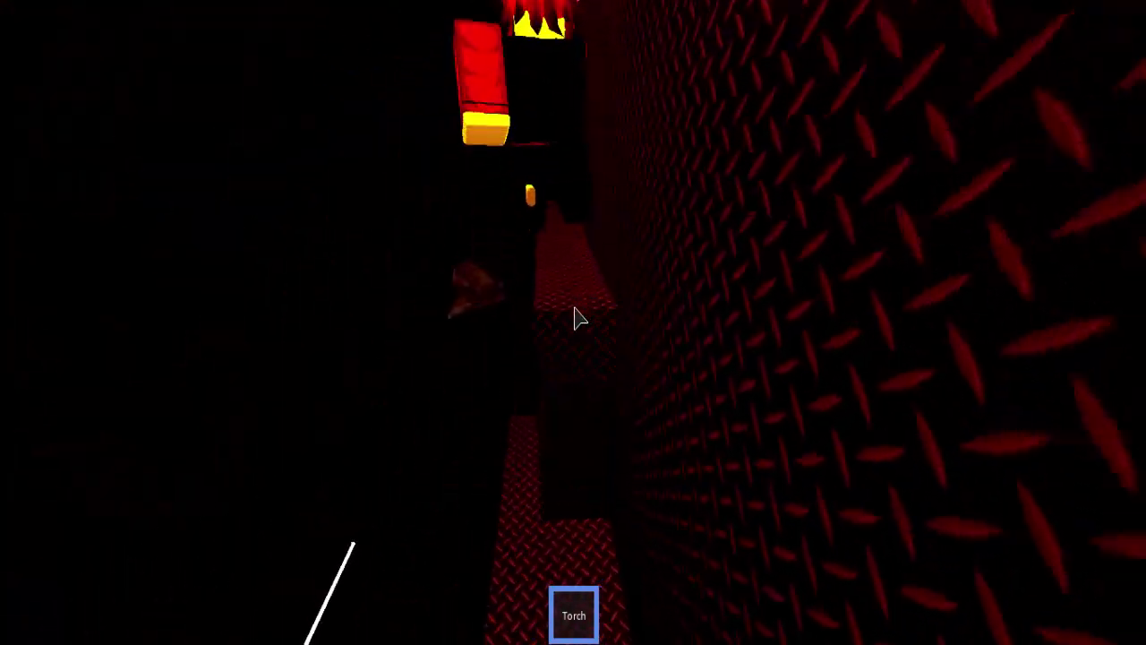
Walk up behind the other player into the next metal corridor, then face them across the room.
key(w)
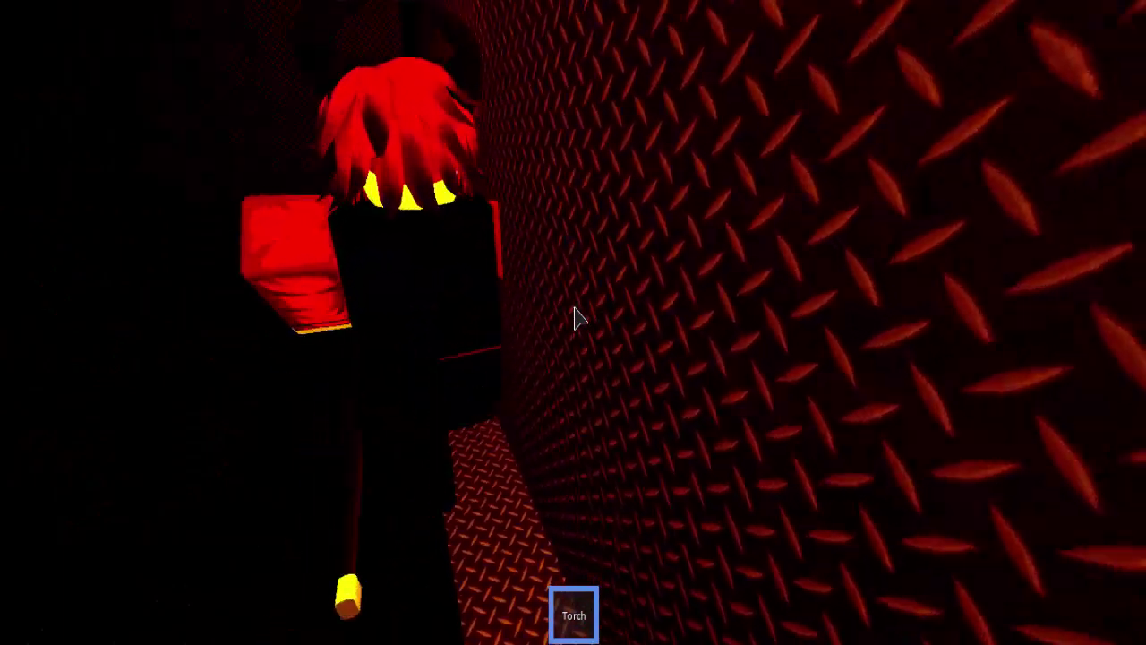
key(w)
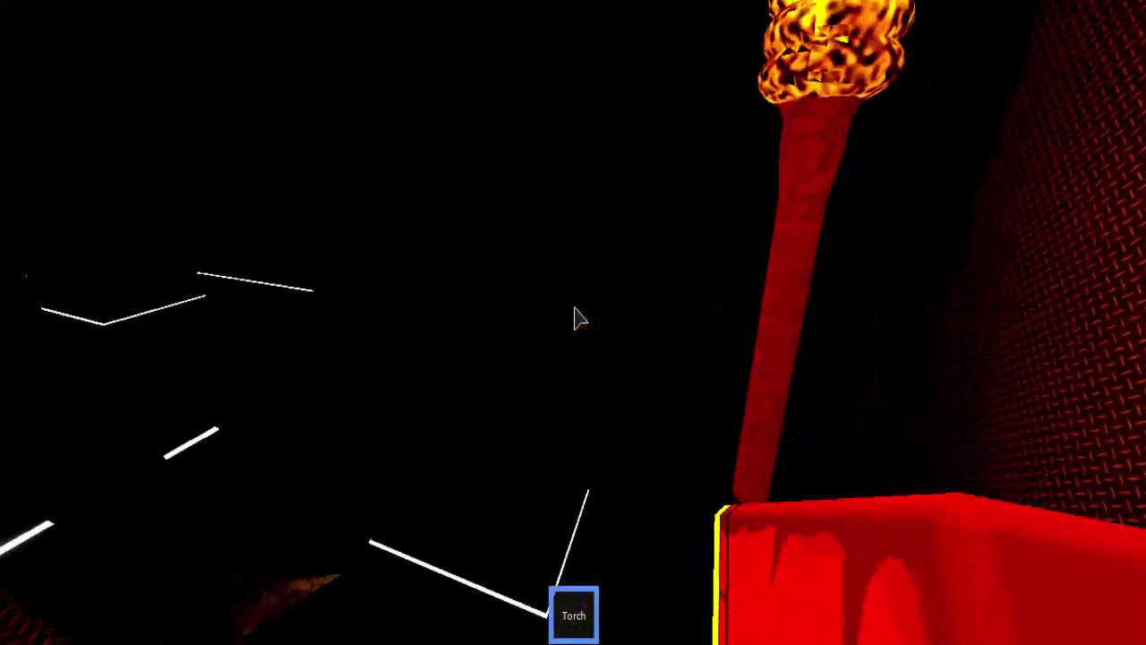
key(w)
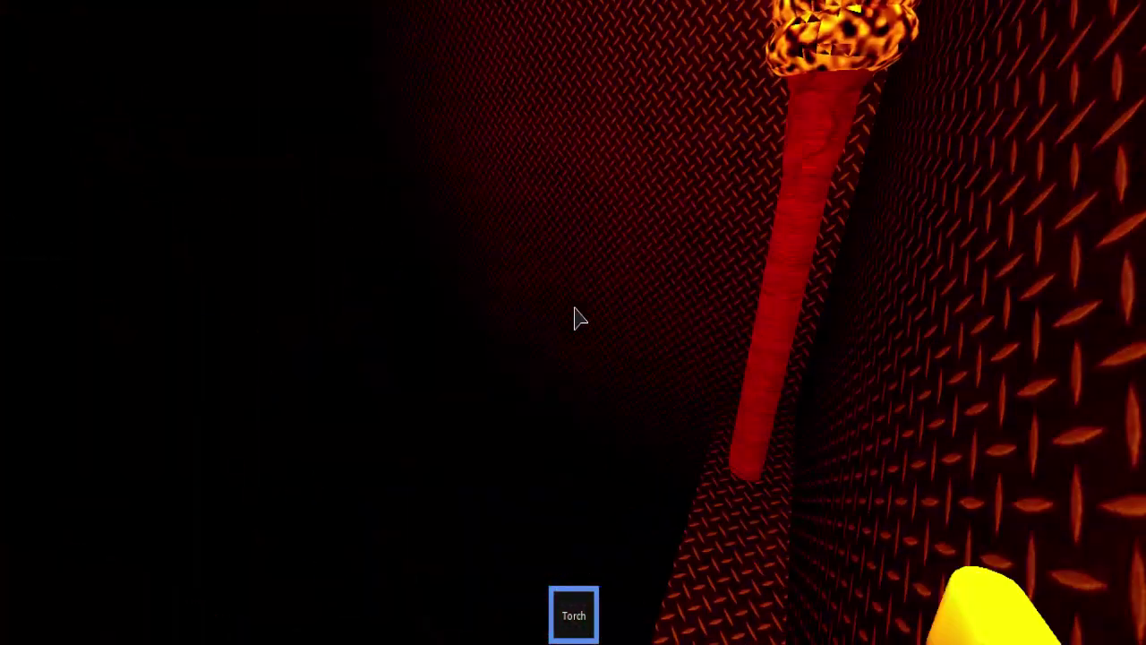
key(w)
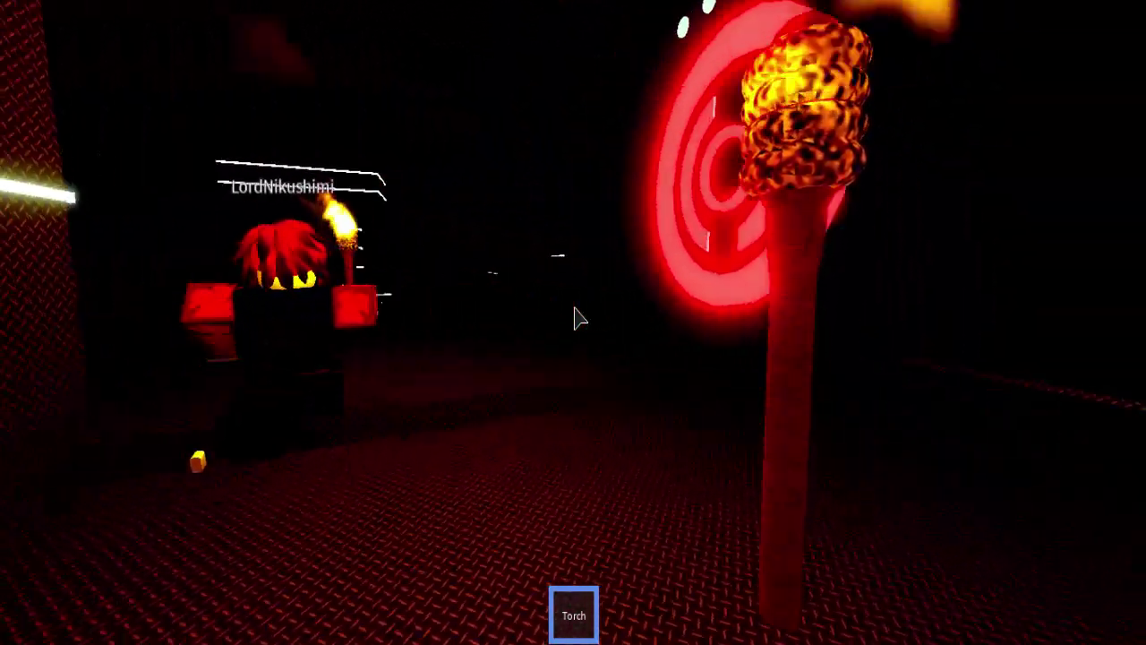
key(w)
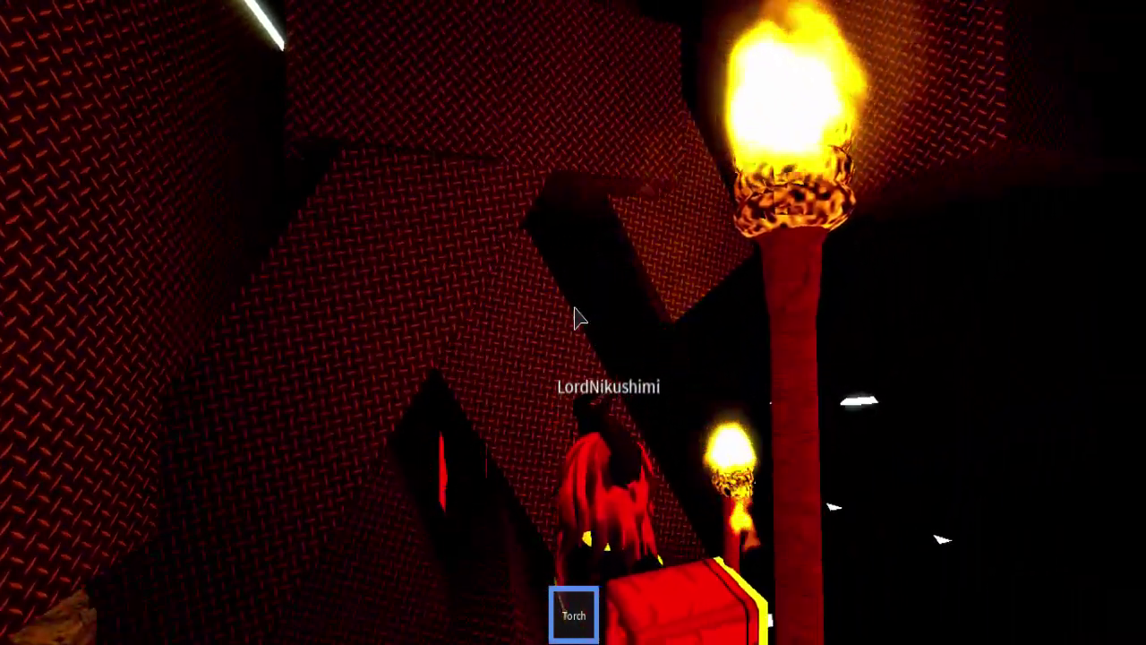
key(w)
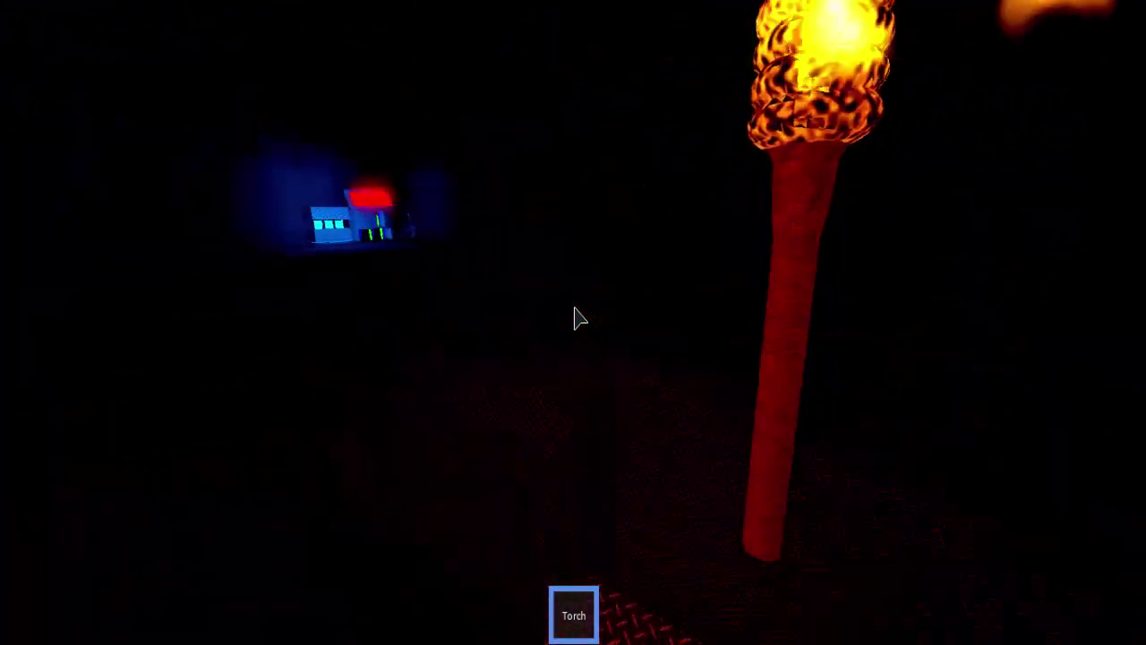
Walk toward the blue-lit building in the distance.
key(w)
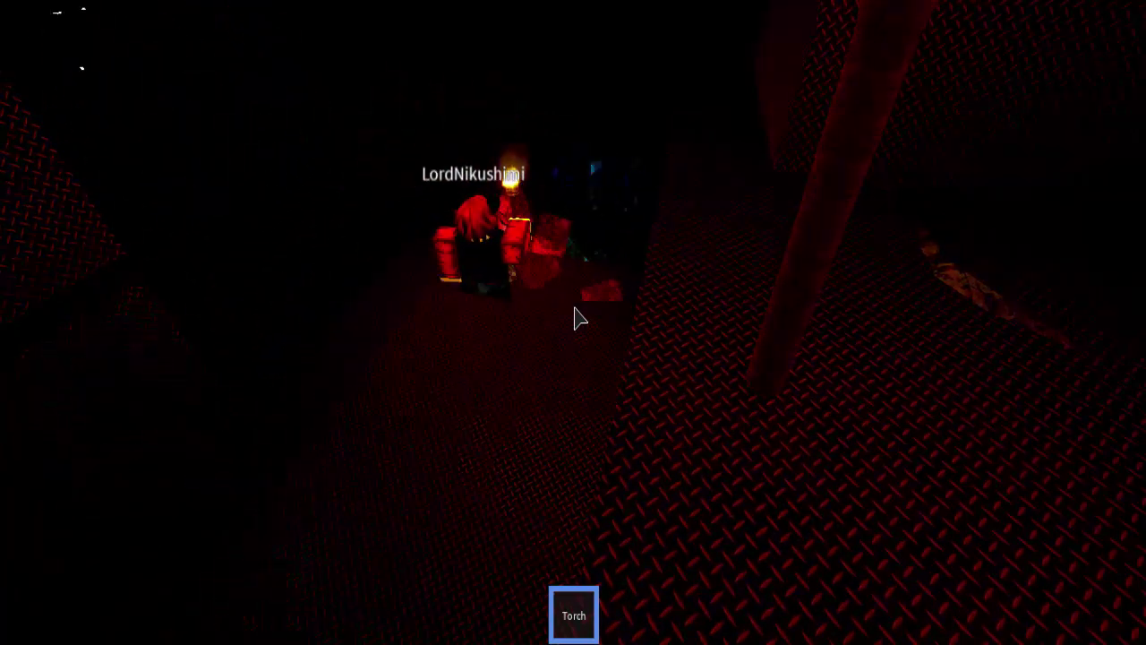
With the torch out, run past the pillar and orange block, following the other player into the dark corridor.
key(w)
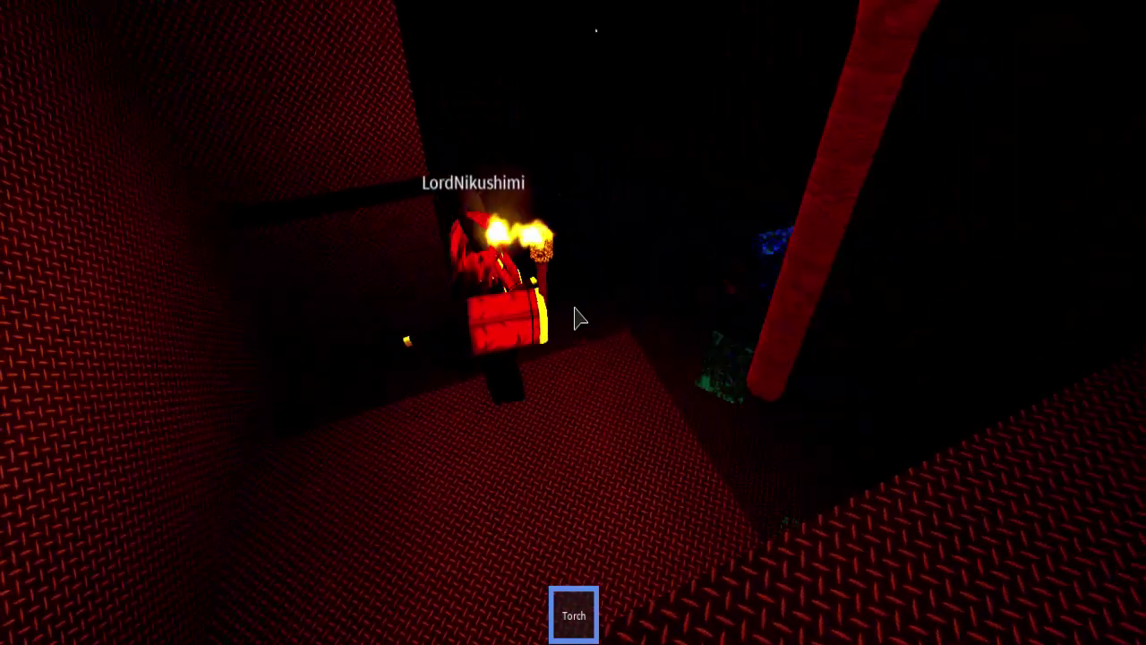
key(w)
key(w)
key(w)
key(w)
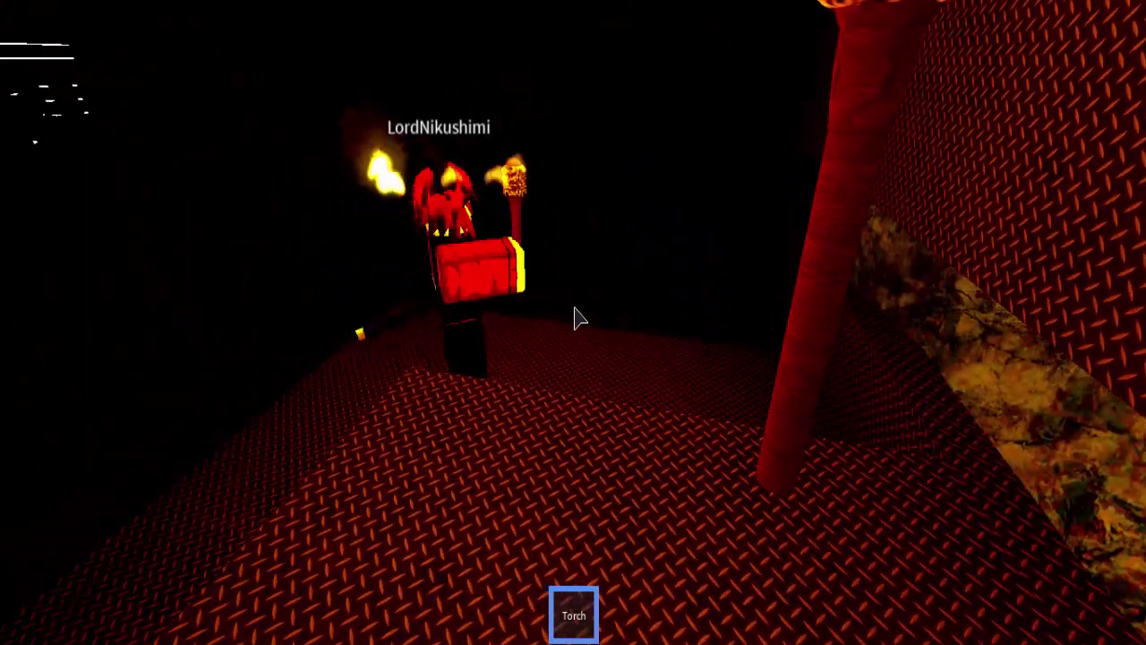
key(w)
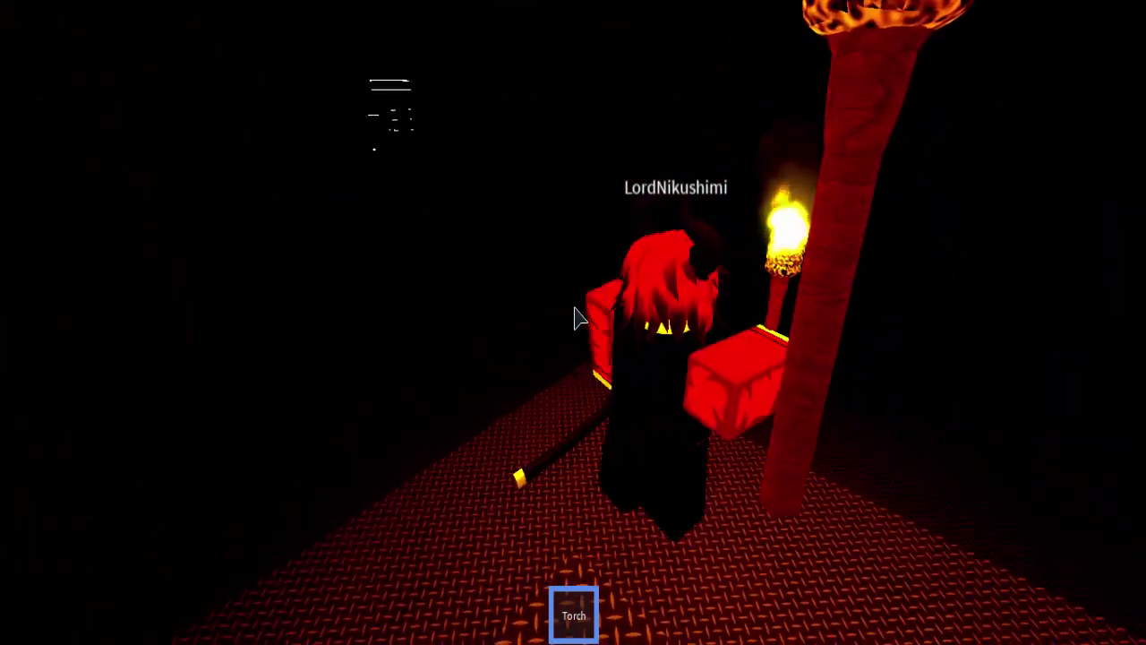
key(w)
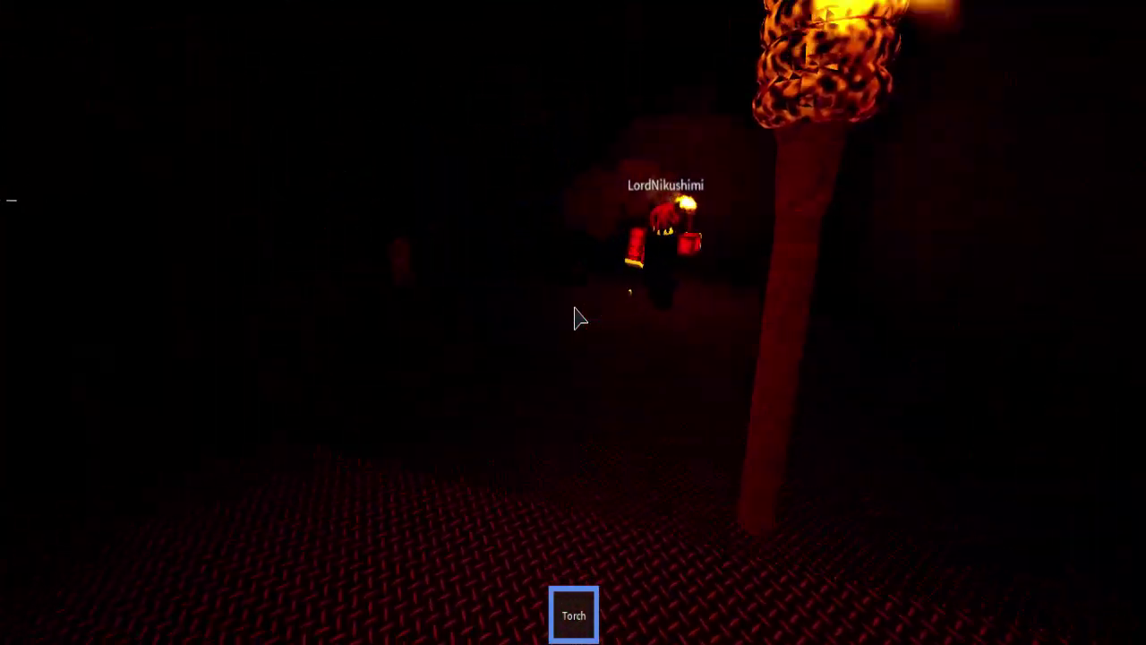
key(w)
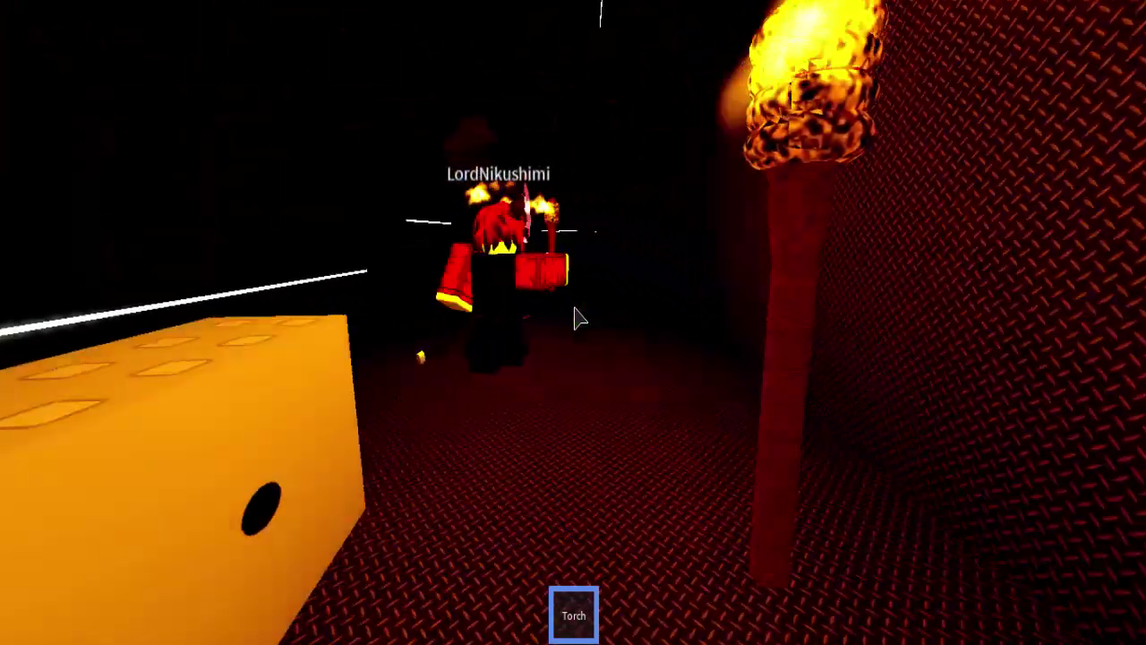
key(w)
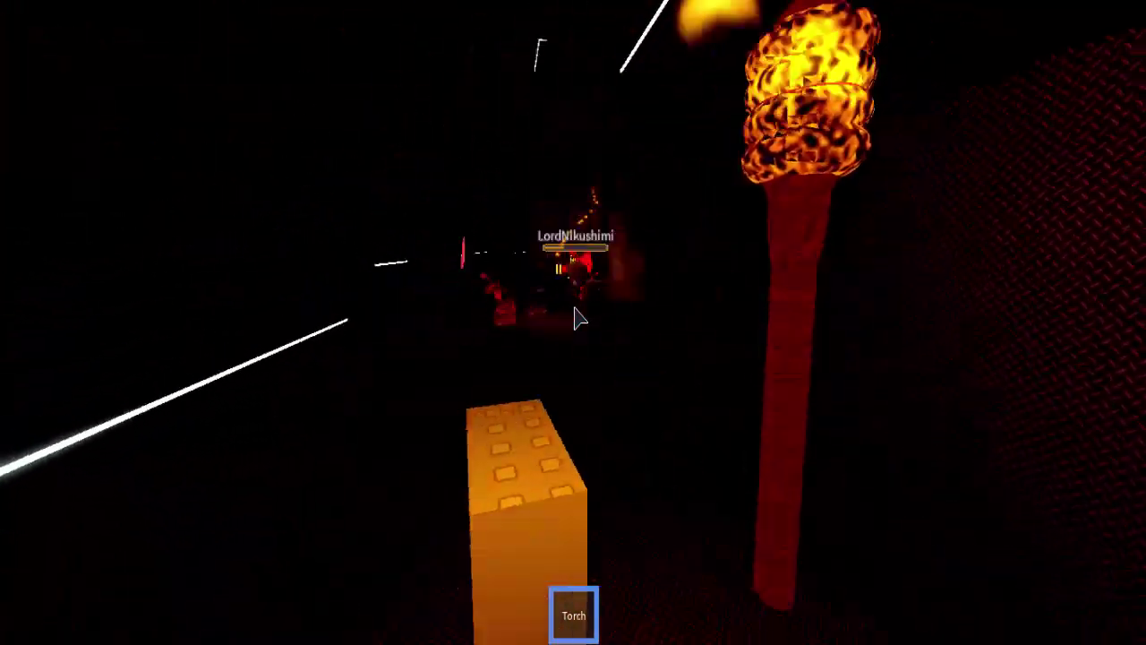
key(w)
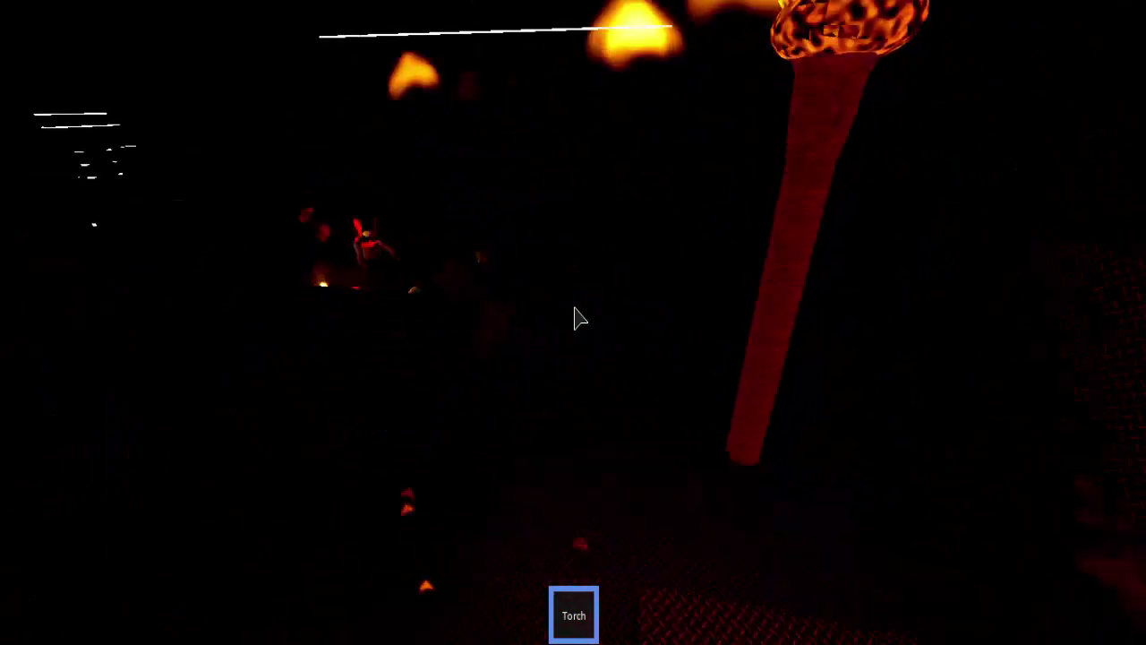
key(w)
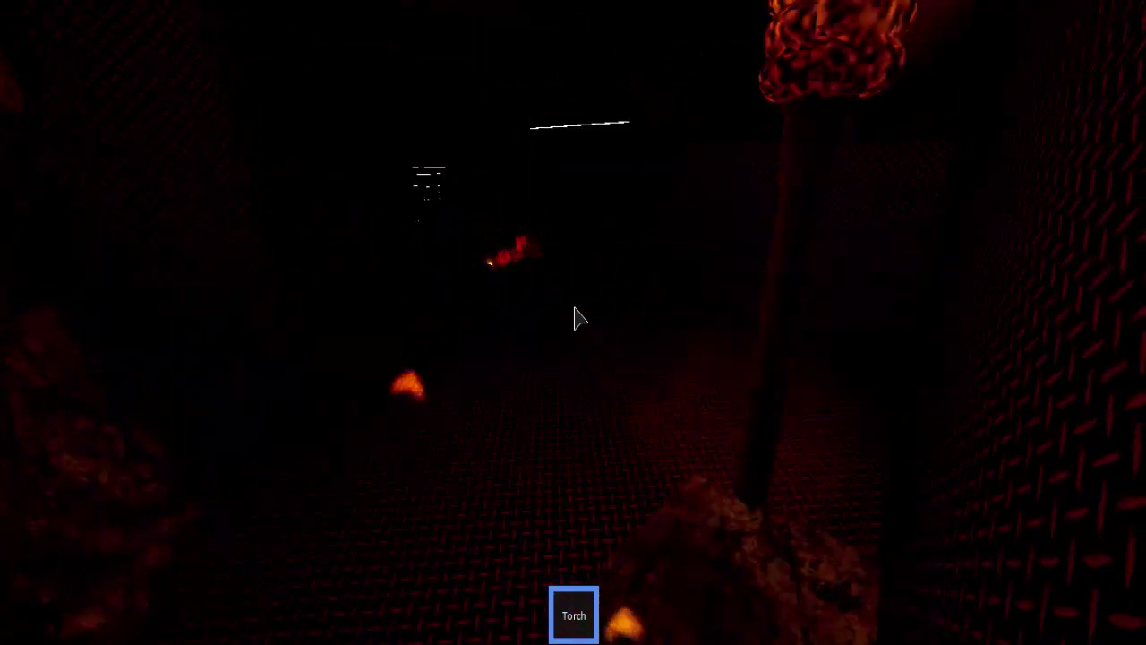
key(w)
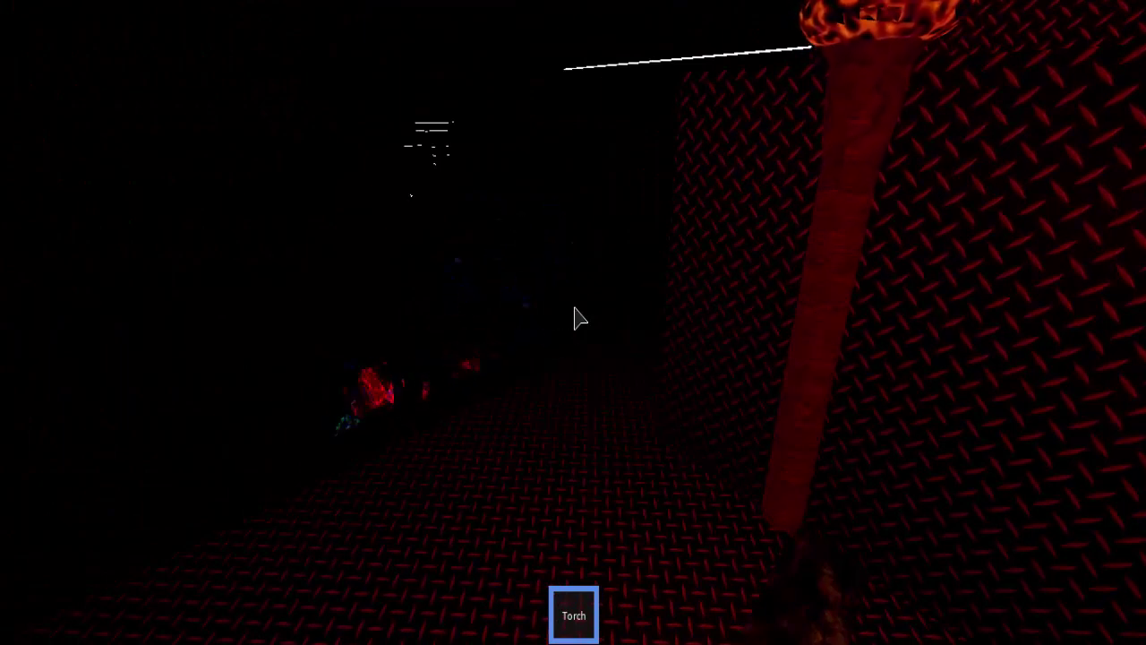
key(w)
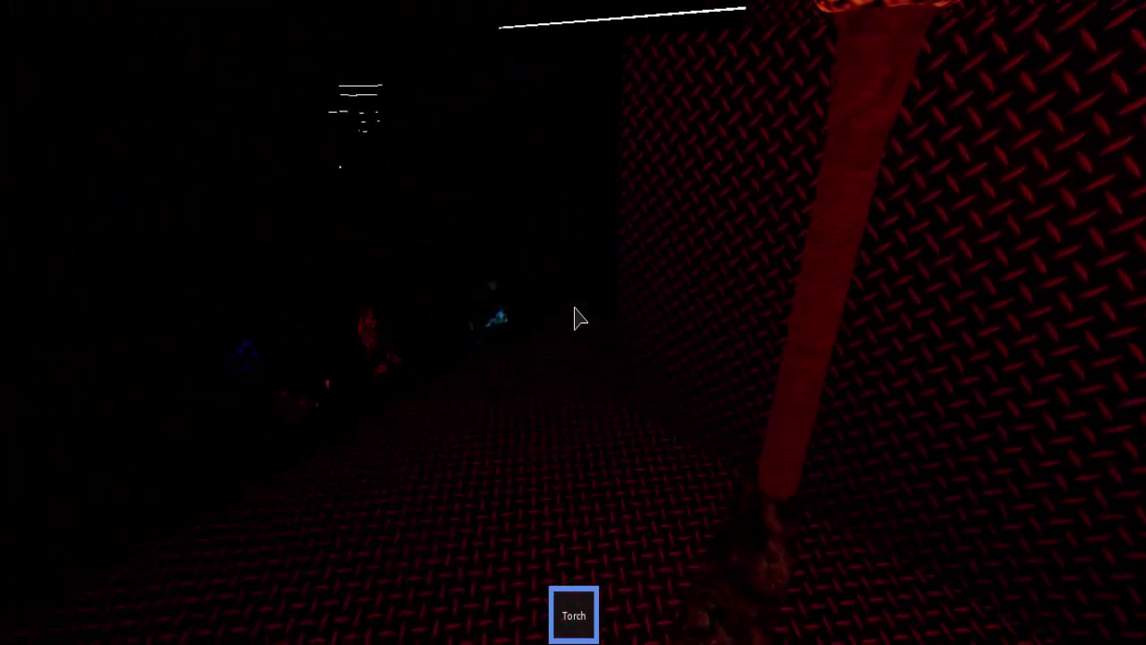